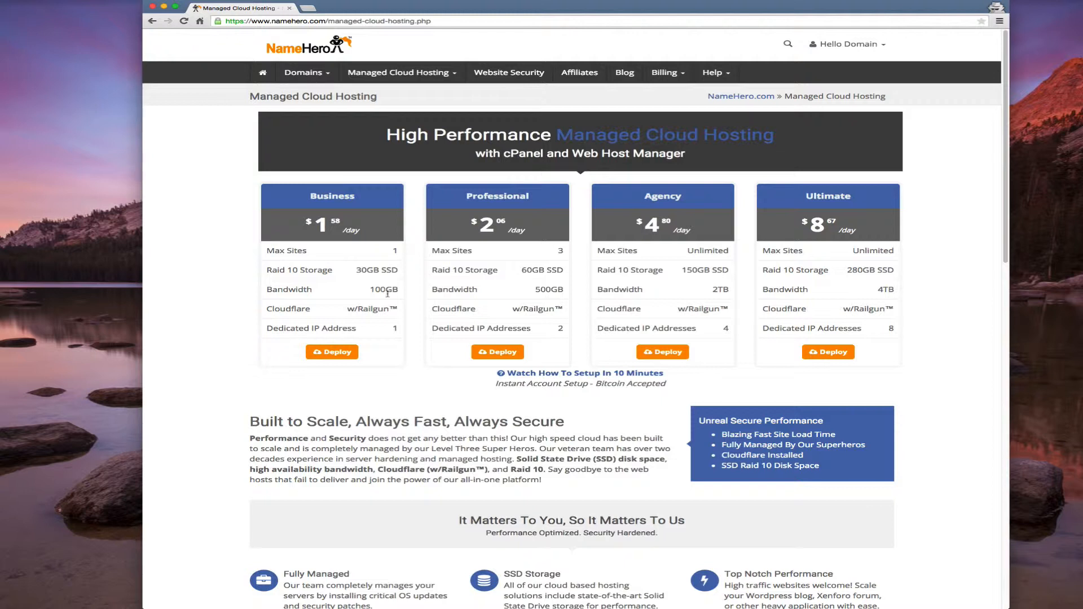
double_click(330, 227)
left_click(318, 255)
triple_click(561, 248)
left_click(634, 263)
triple_click(731, 257)
left_click(732, 258)
Order the Professional managed cloud hosting plan for the existing domain namehero.org, choosing to update its nameservers.
left_click(503, 352)
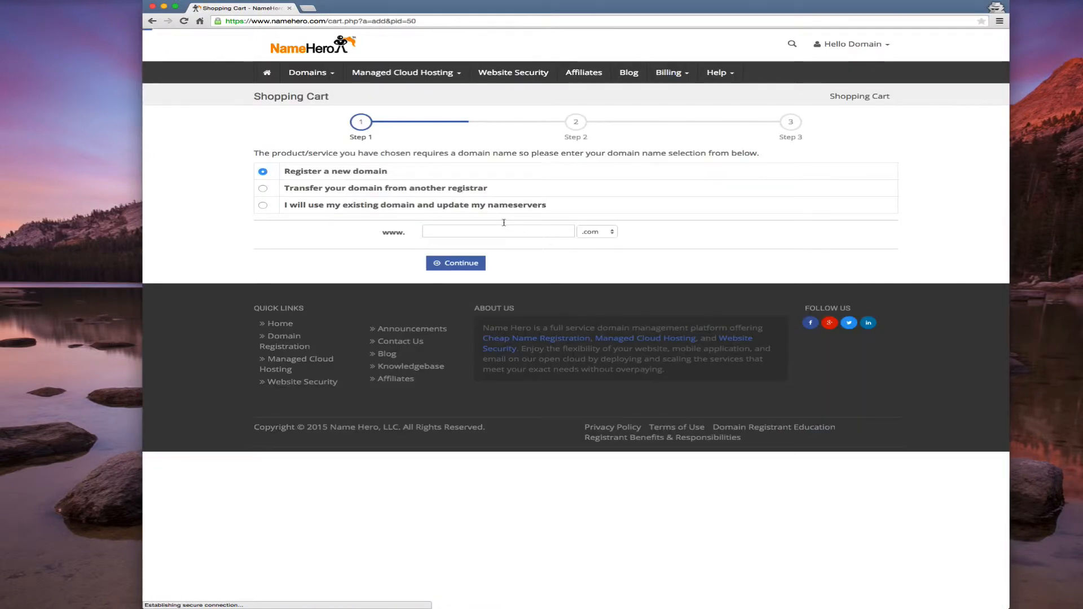
left_click(455, 208)
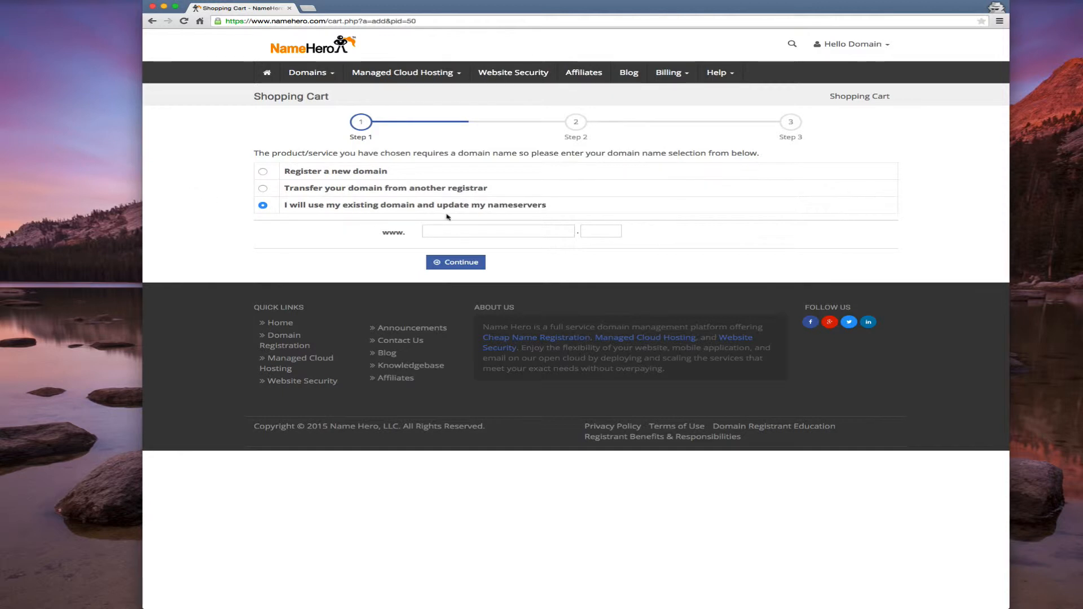
left_click(463, 231)
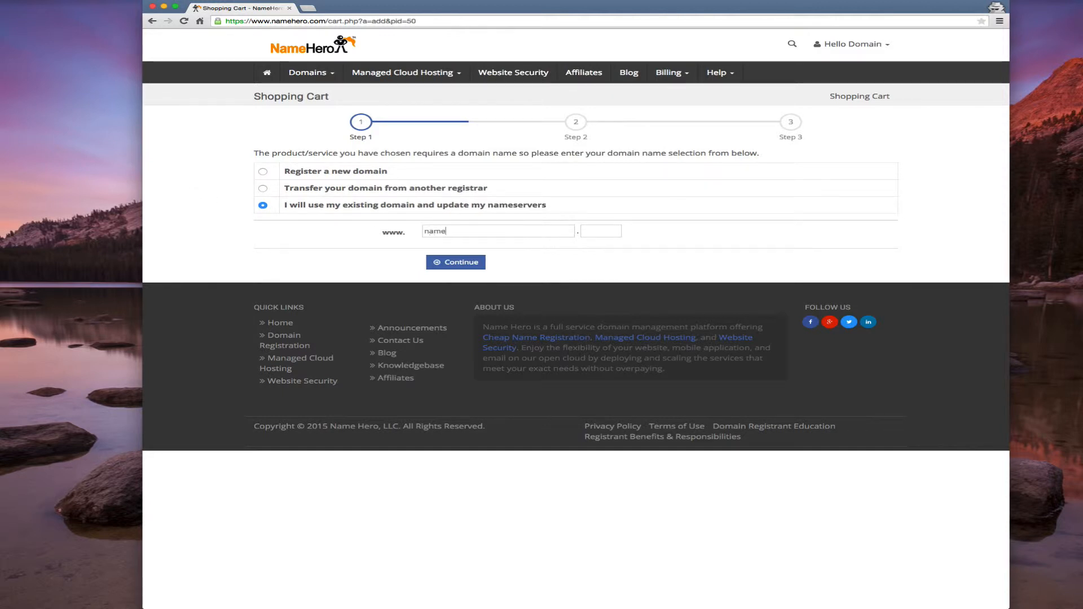
left_click(456, 263)
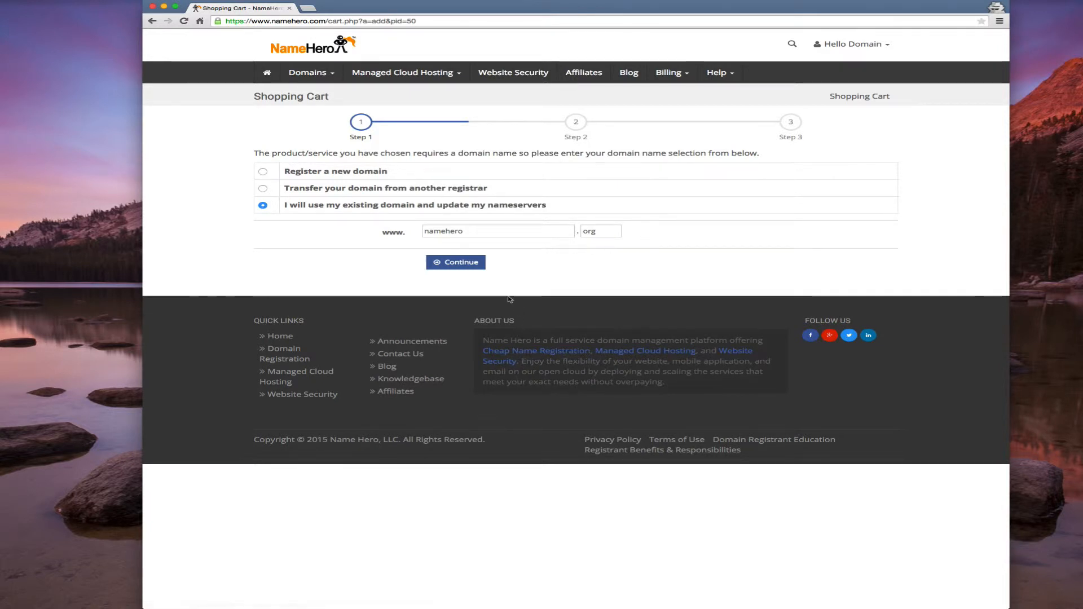
left_click(476, 264)
left_click(997, 2)
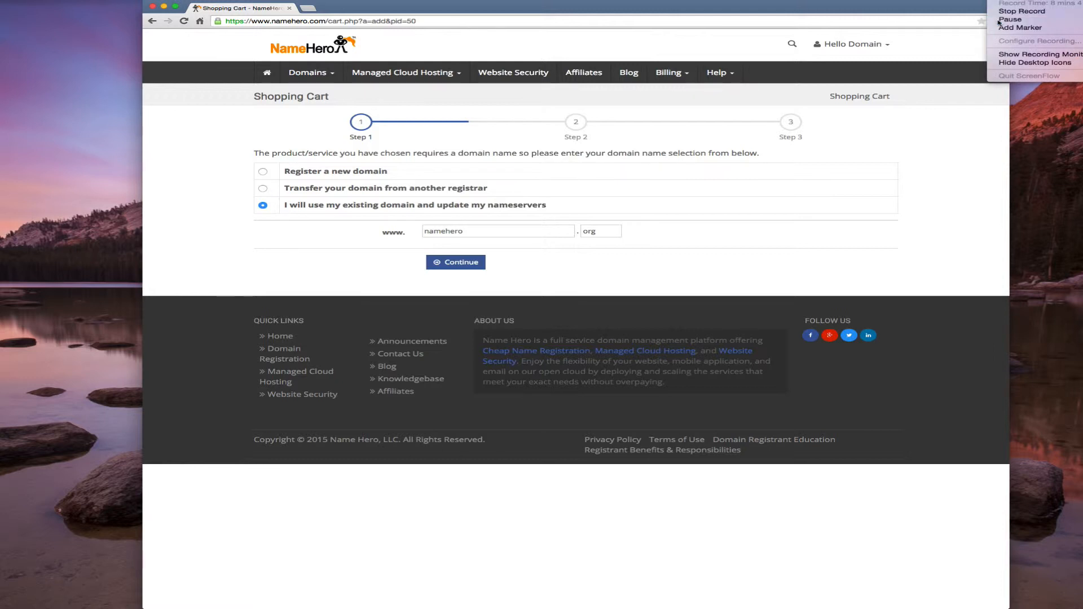
left_click(998, 19)
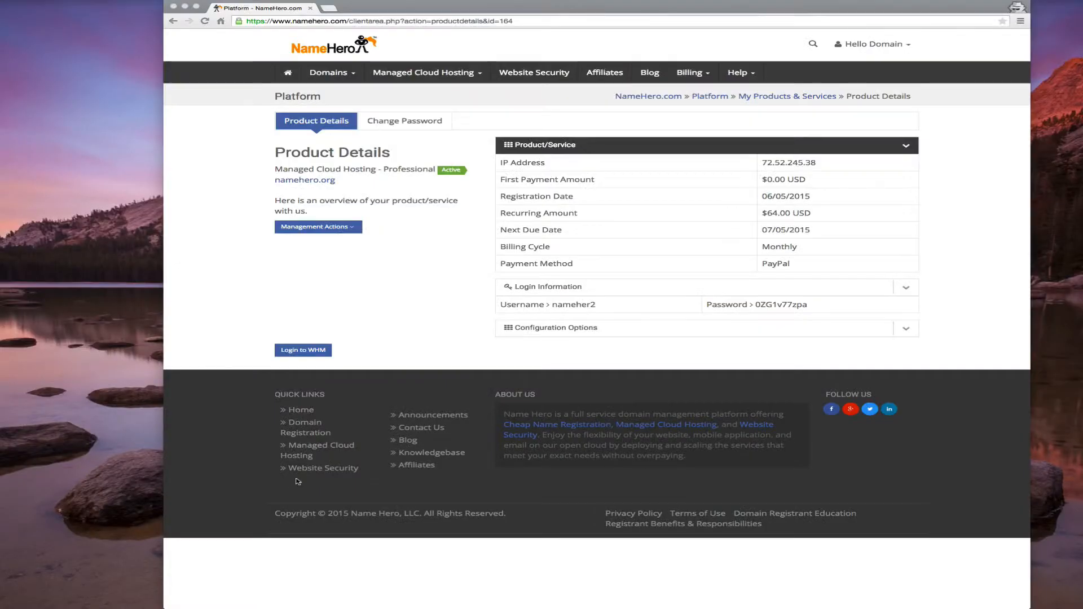
Log in to WHM from the hosting product page and open the namehero.org account's cPanel from the account list.
left_click(293, 353)
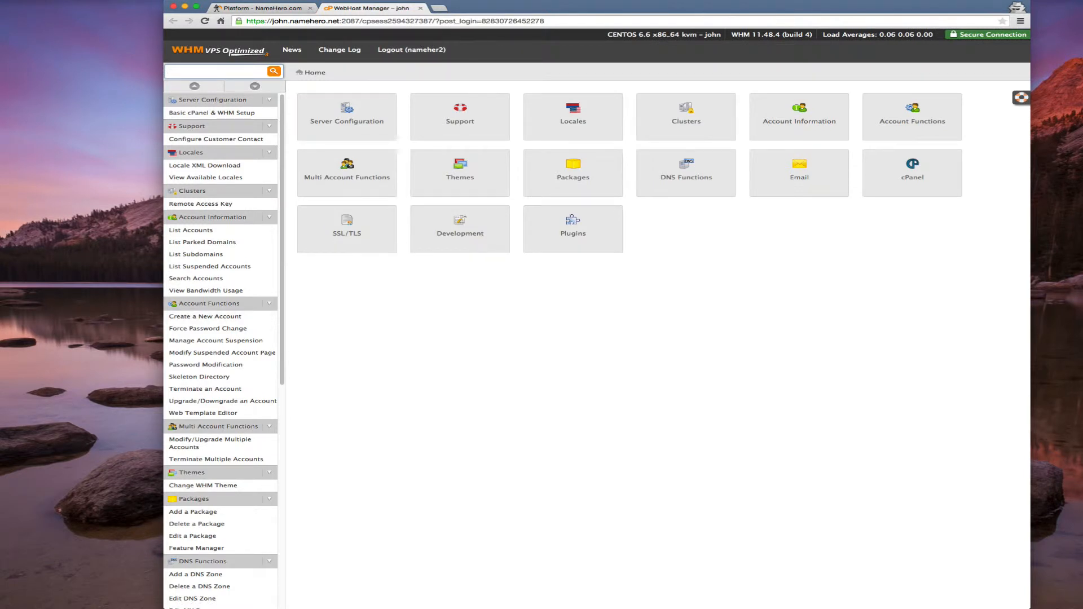
left_click(184, 232)
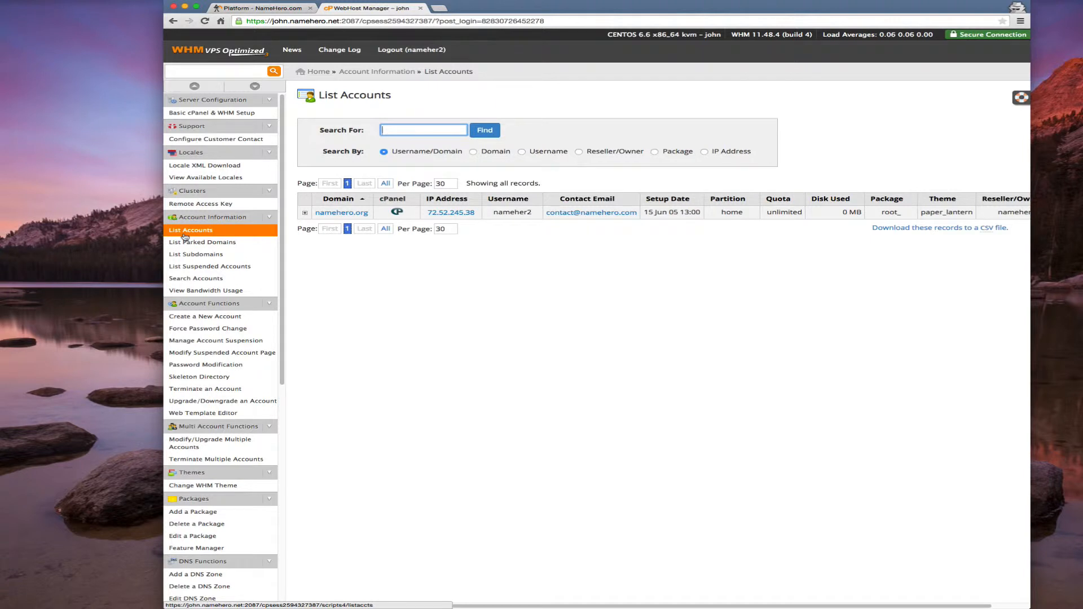
left_click(546, 350)
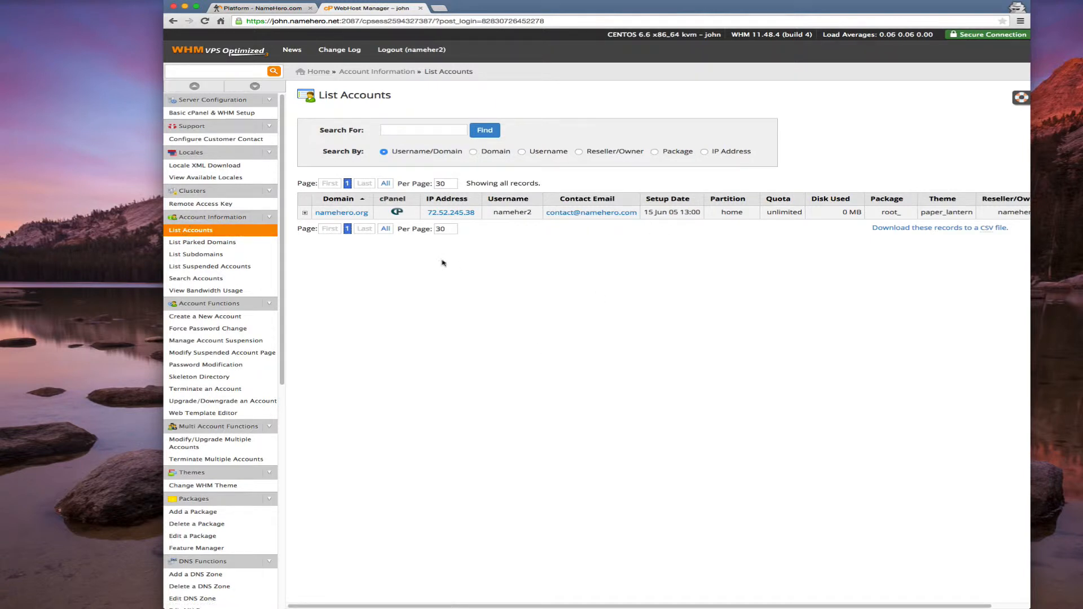
left_click(398, 213)
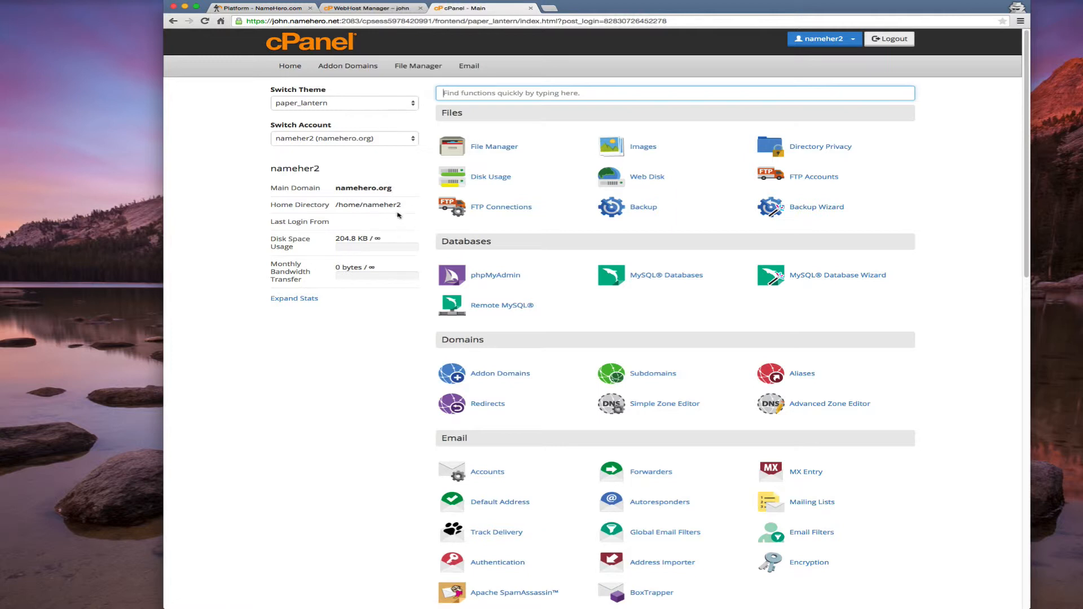
left_click_drag(395, 188, 342, 186)
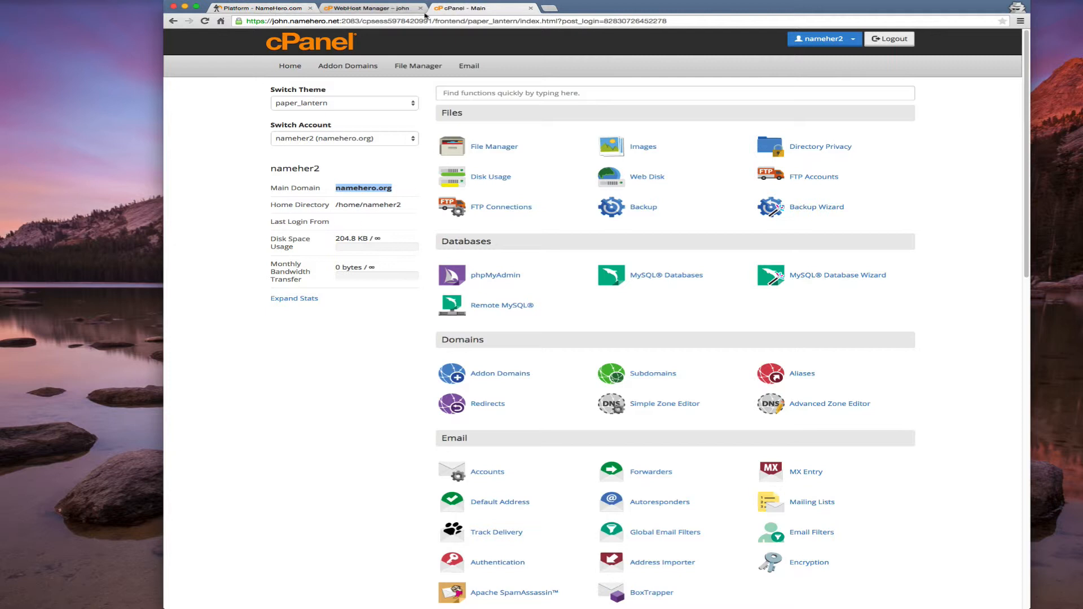
Return to WHM and search its functions for "name" and "serv".
left_click(398, 15)
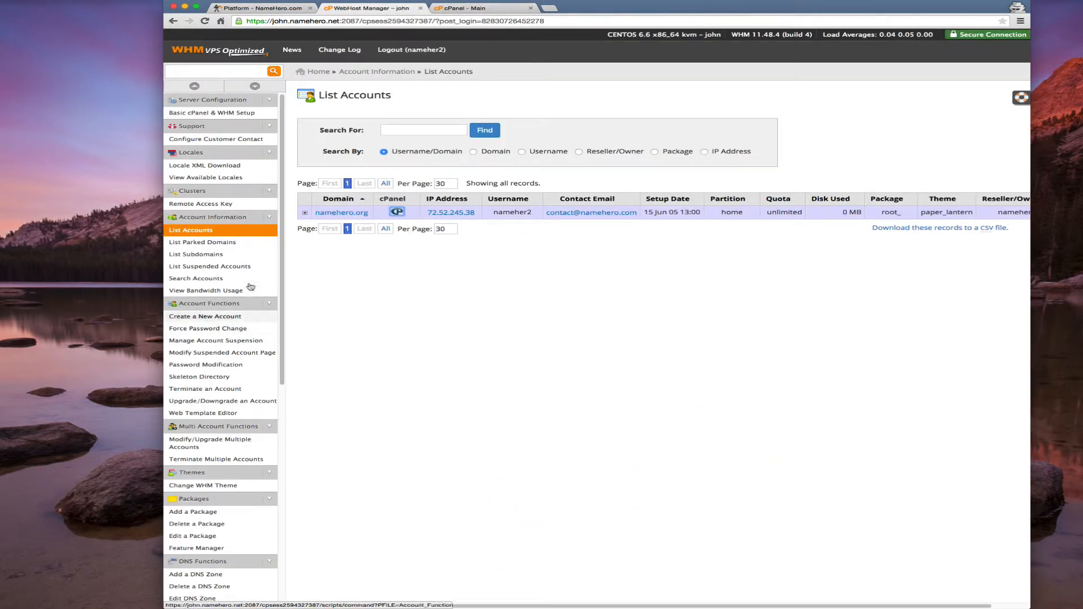
left_click(189, 67)
type("name")
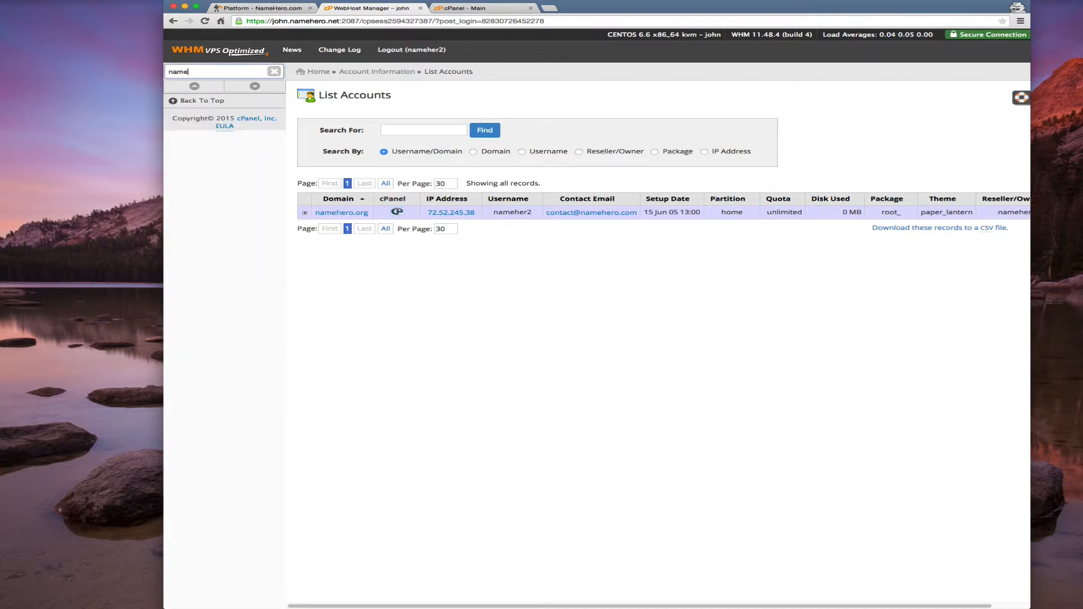
key("BackSpace")
key("BackSpace")
key("BackSpace")
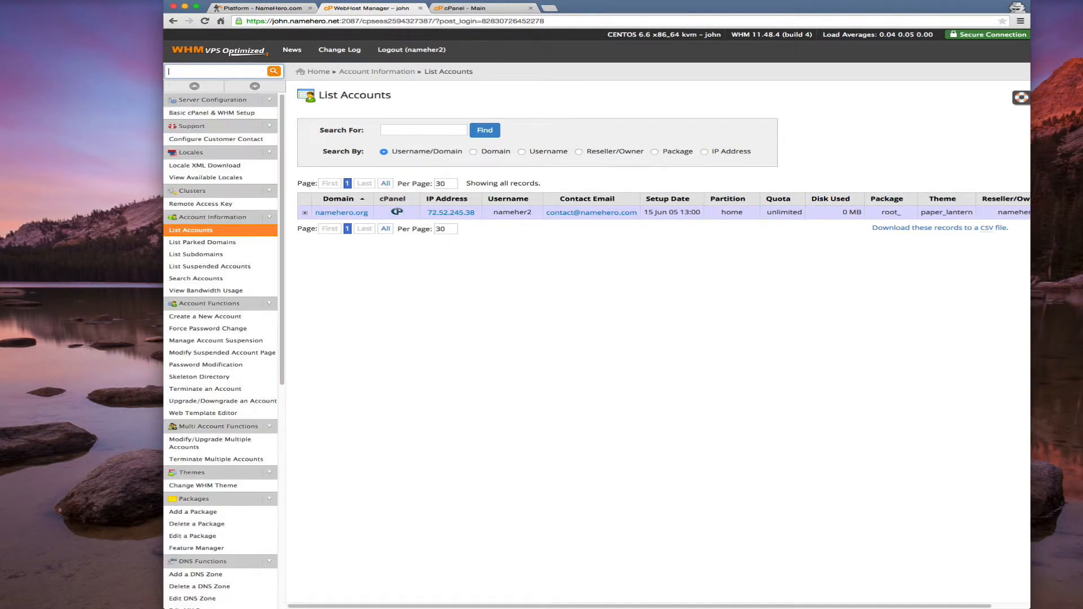
type("serv")
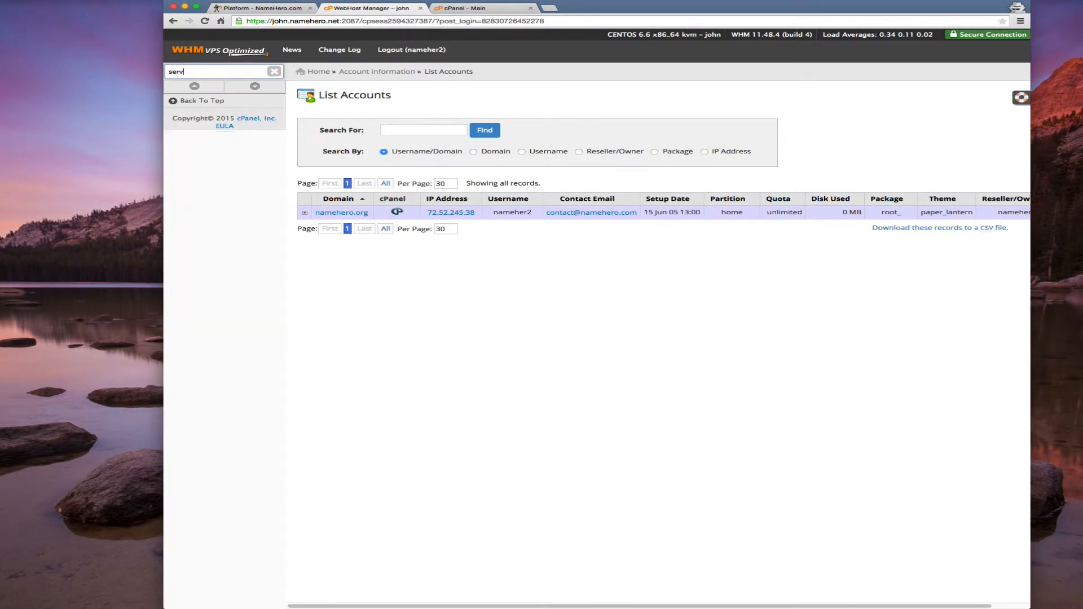
key("Return")
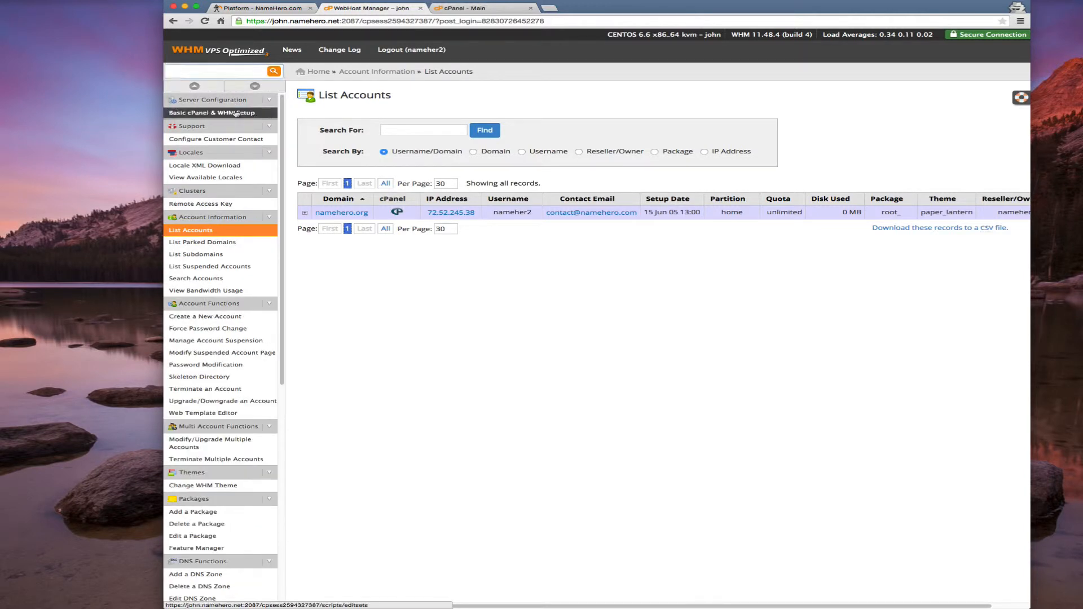
Check the default nameservers 1 and 2 in WHM's Basic cPanel & WHM Setup.
left_click(398, 162)
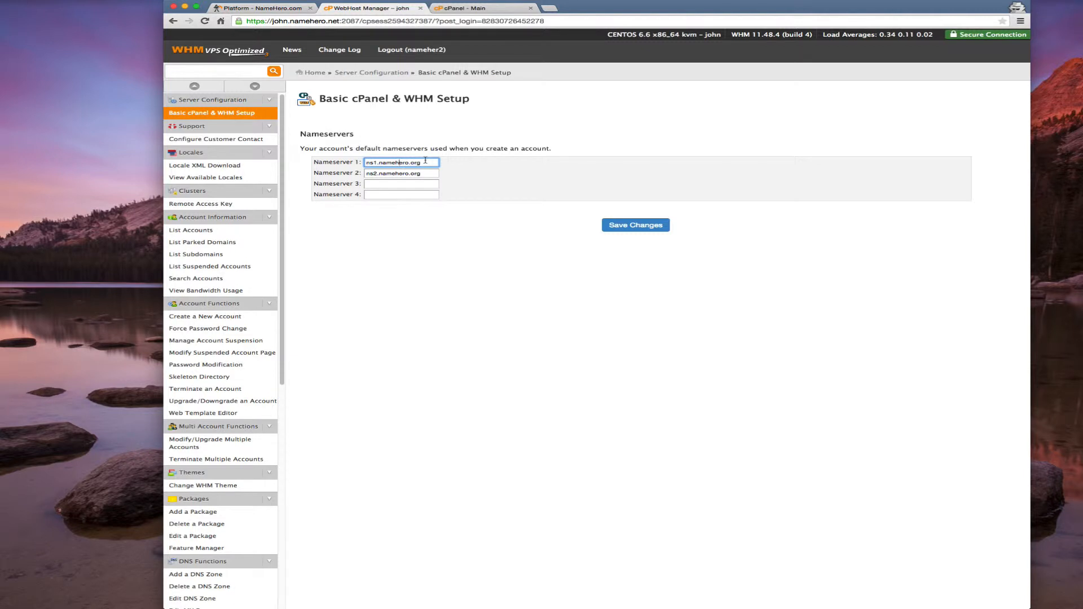
left_click_drag(425, 162, 378, 154)
left_click(374, 174)
left_click(387, 163)
left_click(1032, 2)
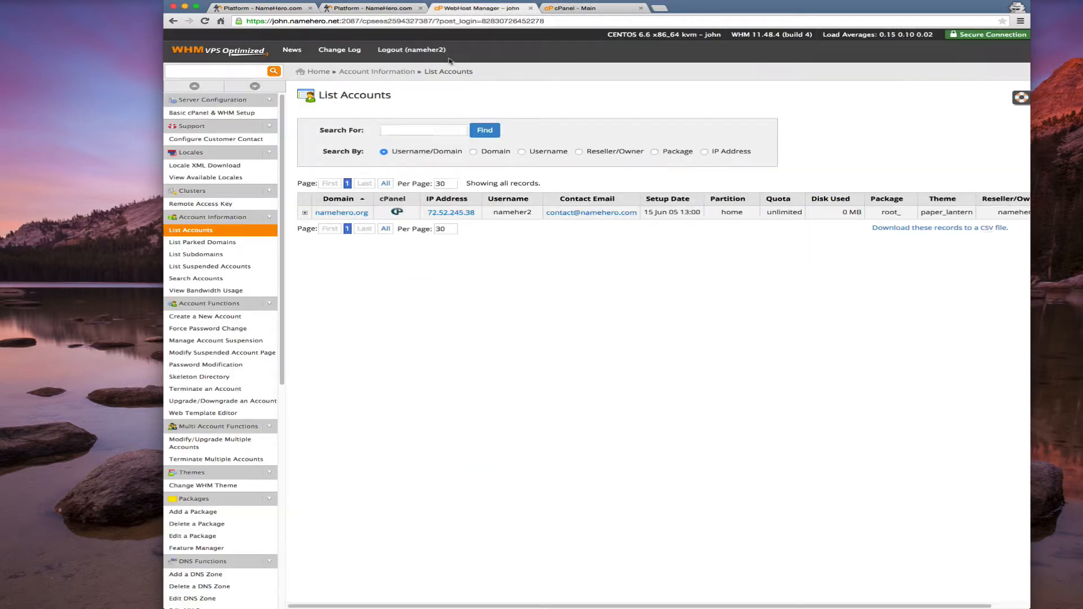
Register the nameserver ns1 for namehero.org with the account's IP address 72.52.245.38, copied from the WHM account list.
left_click(451, 8)
left_click_drag(478, 213, 413, 217)
key("super+c")
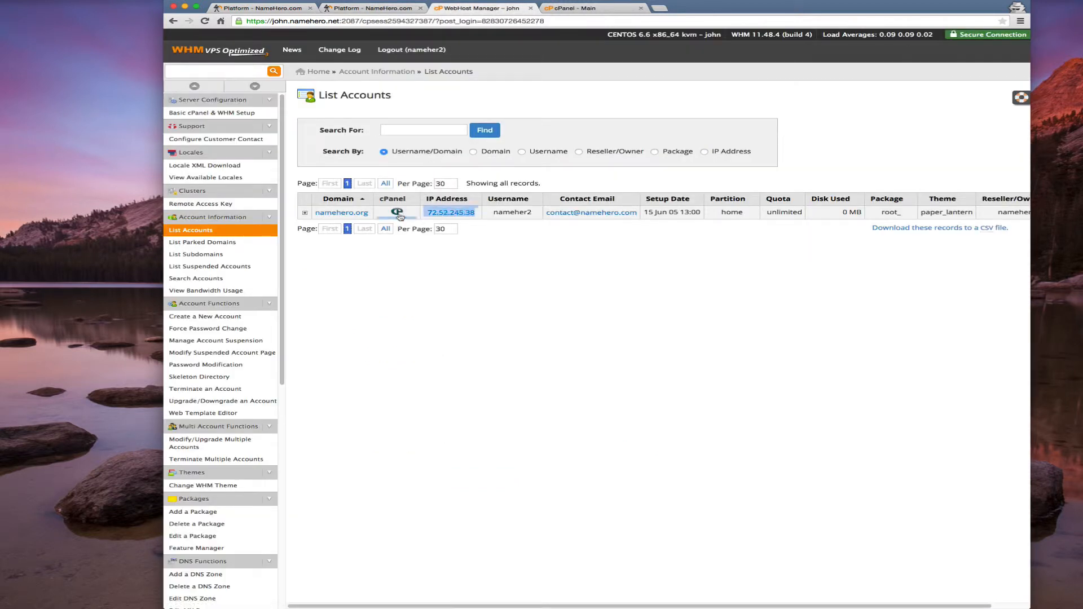
left_click(372, 8)
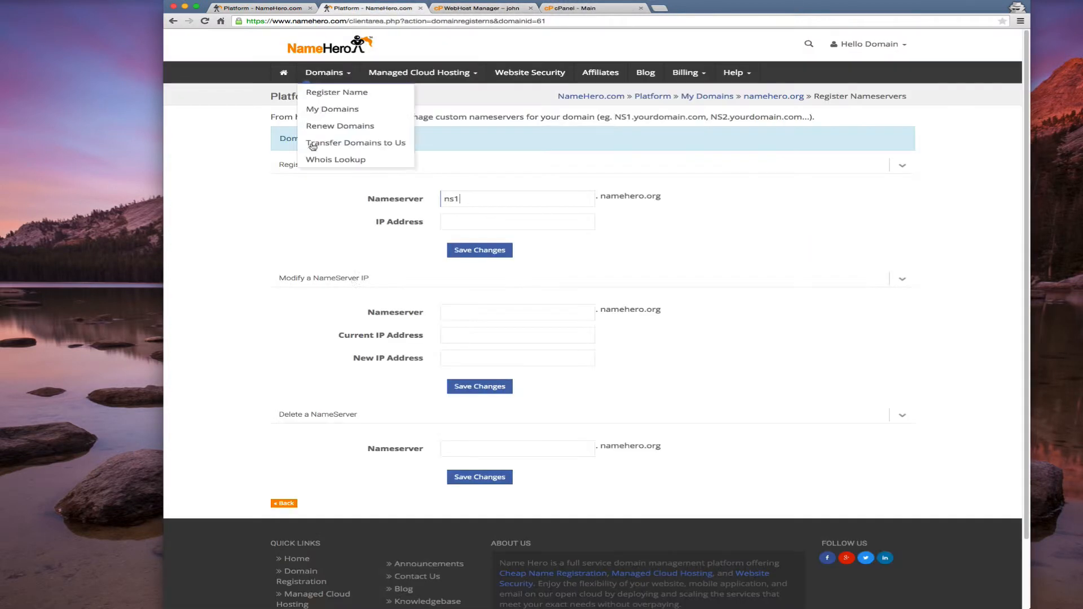
left_click(502, 226)
key("super+v")
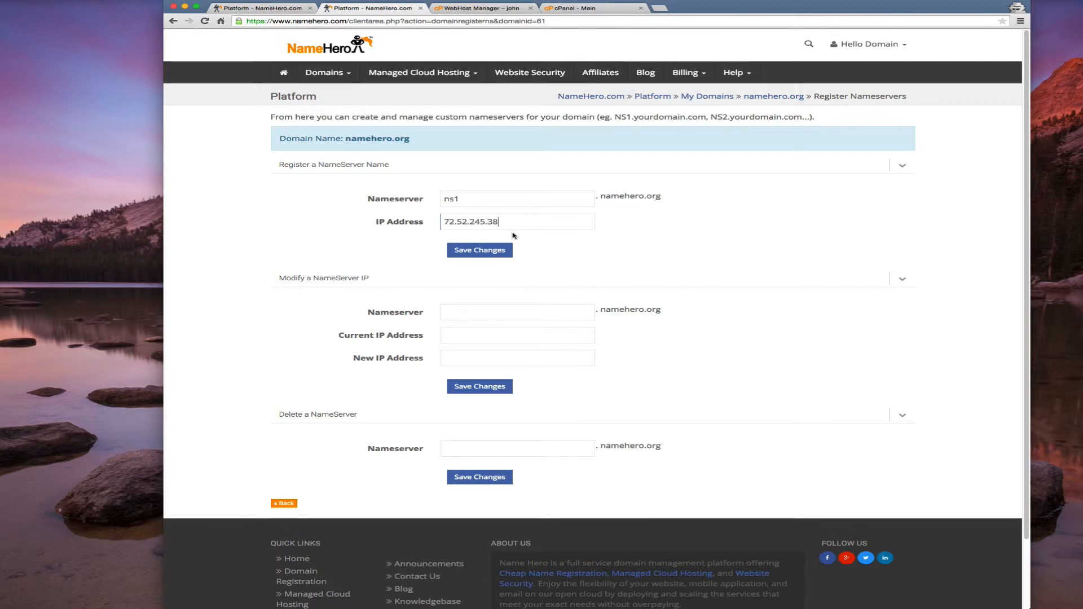
left_click(497, 252)
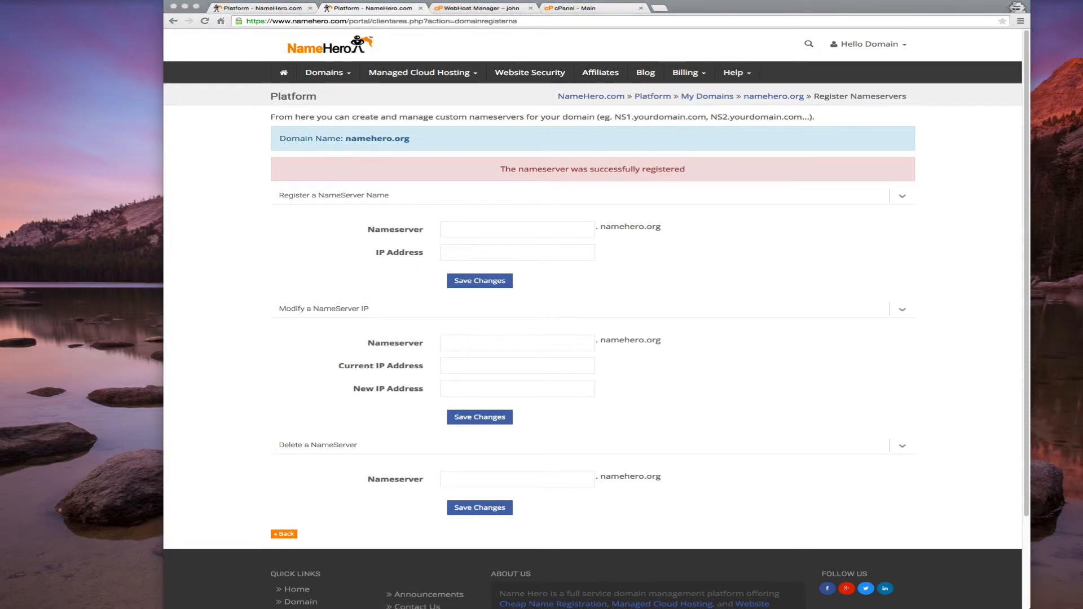
Register the nameserver ns2 for namehero.org with the IP address 69.16.210.143.
left_click(505, 232)
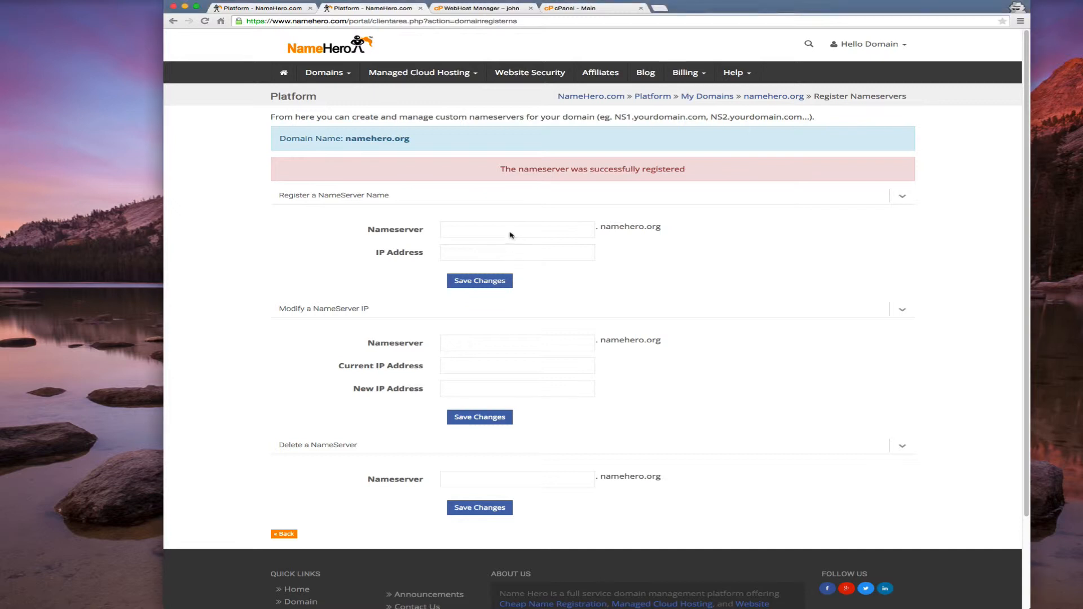
type("ns2")
left_click(491, 251)
type("69.16.210.143")
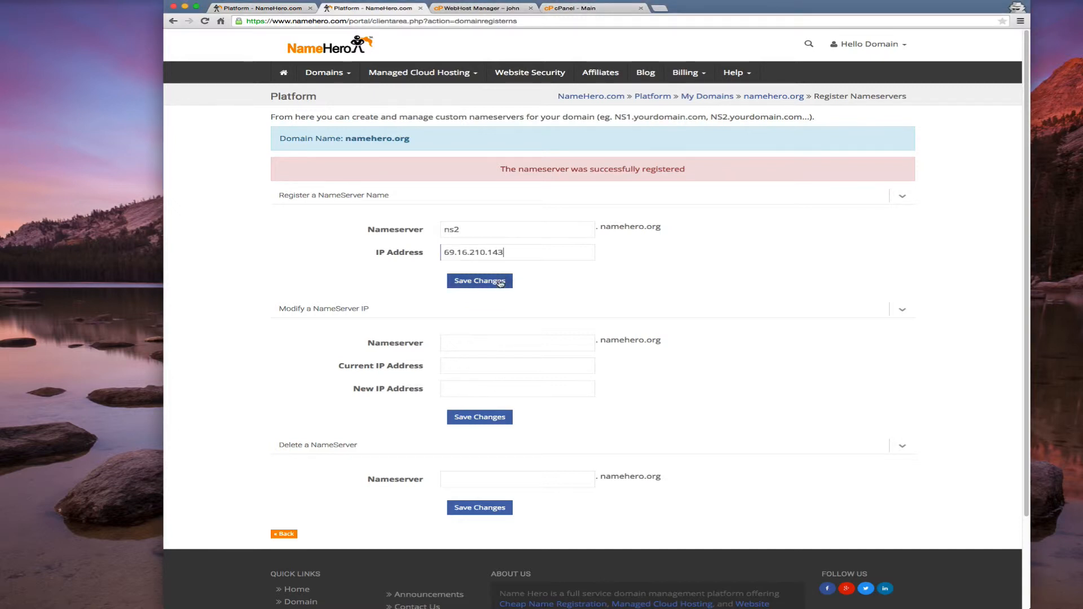
left_click(498, 282)
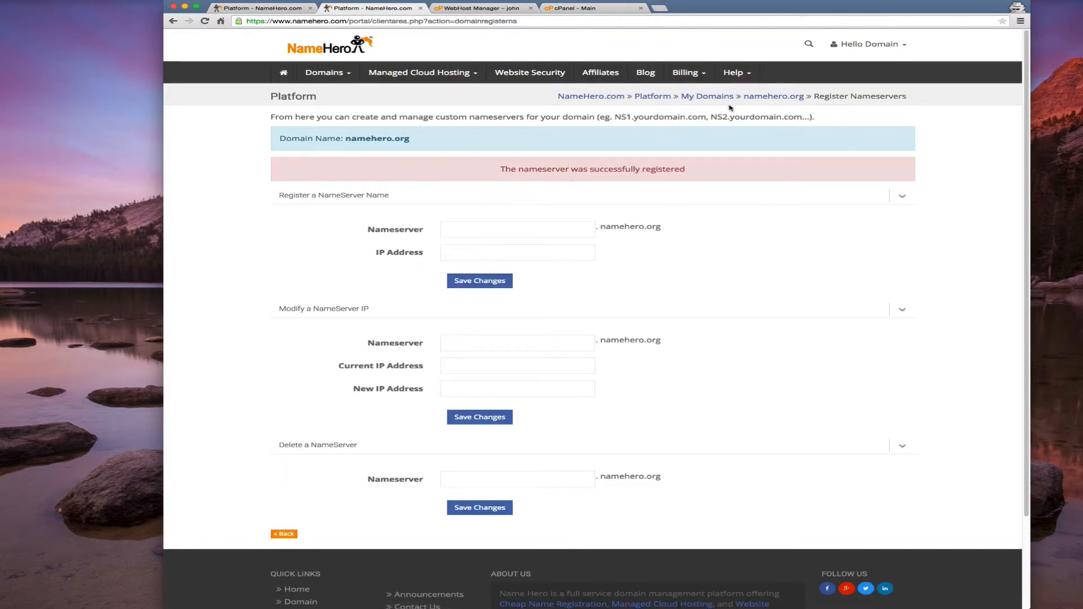
Open the nameserver settings of the domain namehero.org and clear nameservers 3, 4 and 5.
left_click(763, 97)
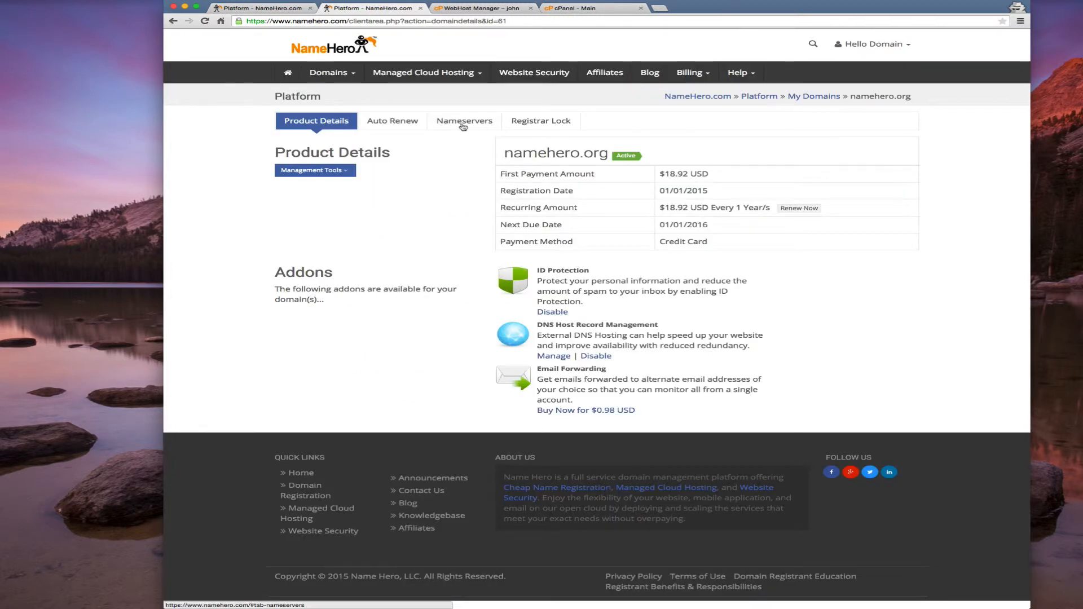
left_click(463, 125)
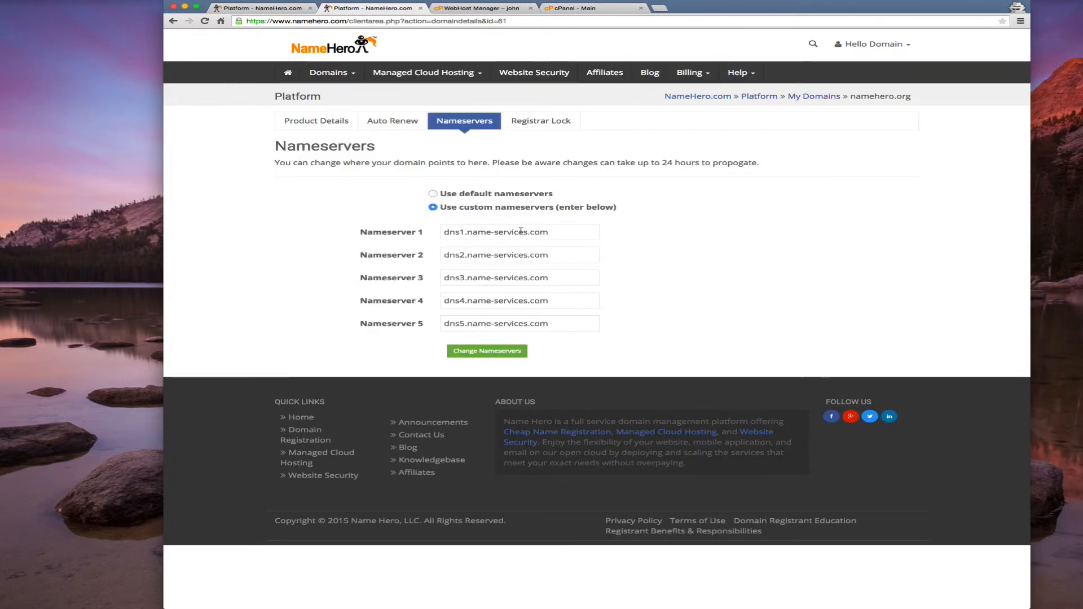
triple_click(560, 319)
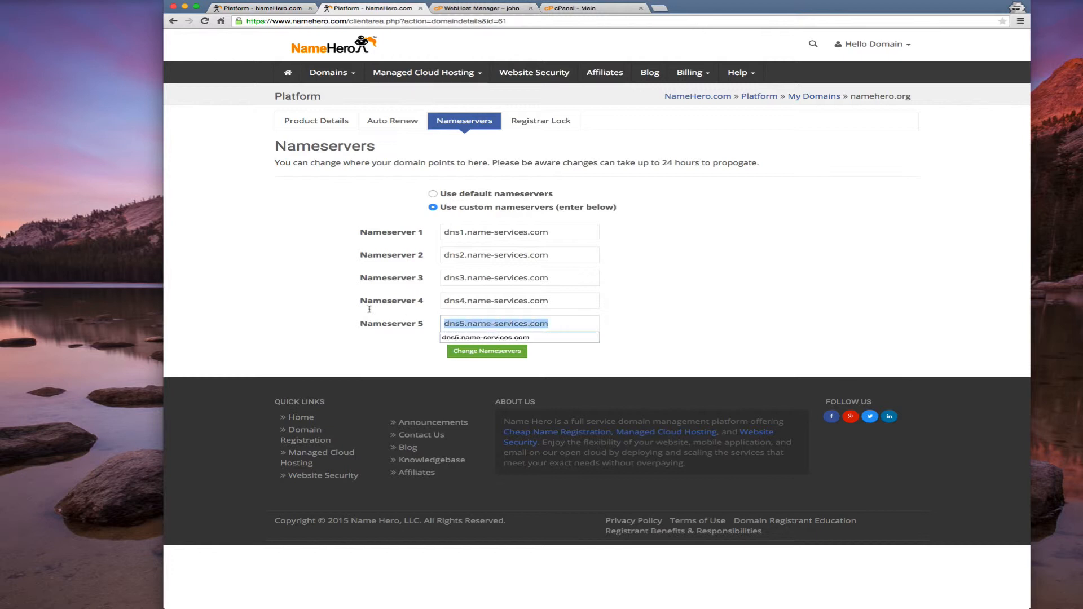
key("BackSpace")
key("shift+Tab")
key("BackSpace")
key("BackSpace")
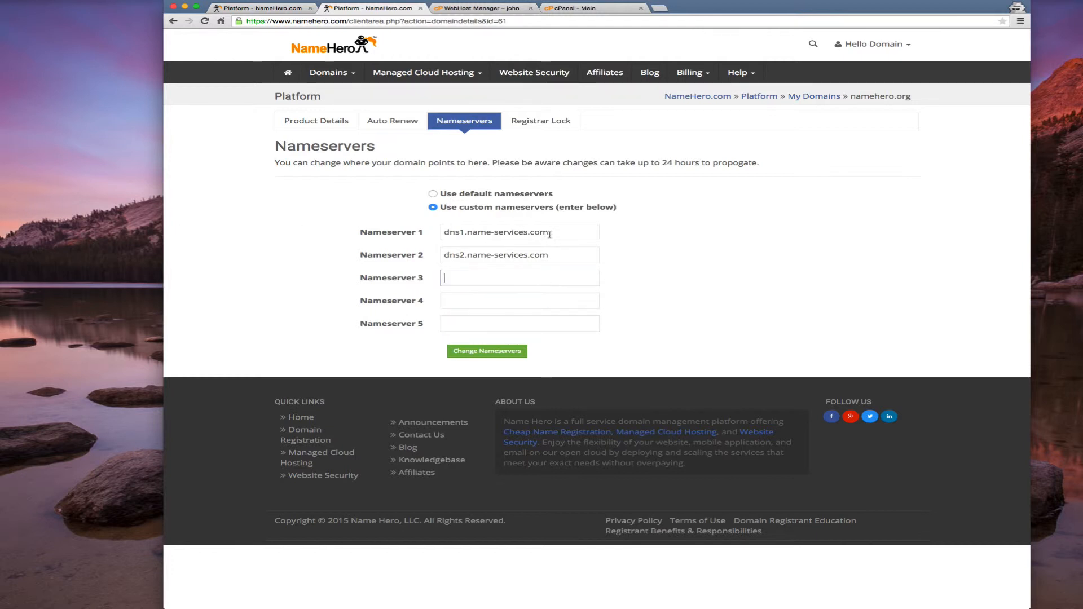
Set nameserver 1 to ns1.namehero.org and nameserver 2 to ns2.namehero.org, and save the nameserver change.
key("shift+Tab")
key("shift+Tab")
type("ns1.namehero.org")
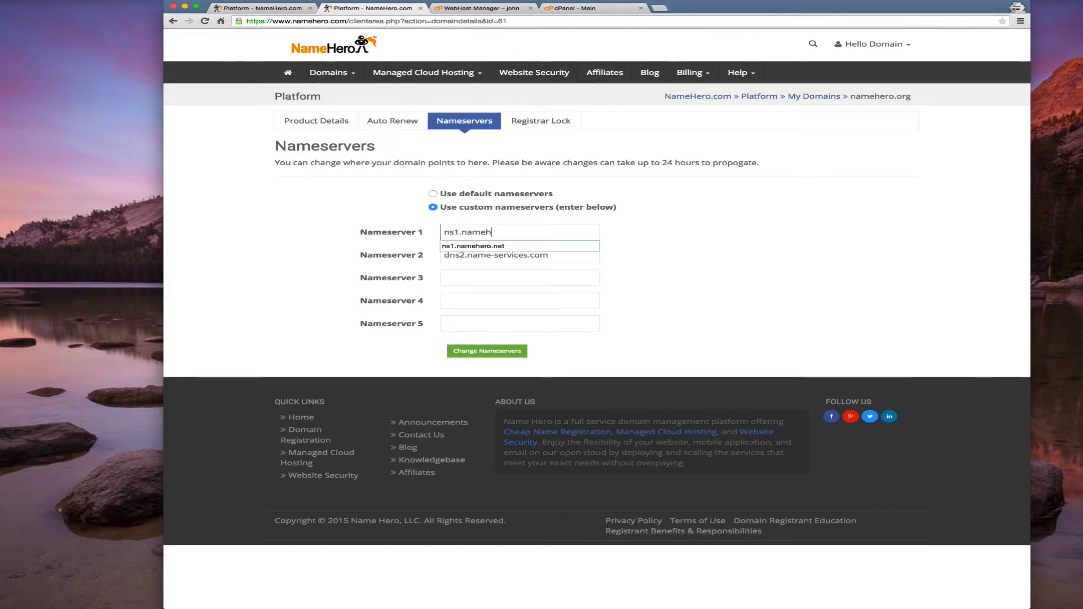
key("Tab")
type("nds")
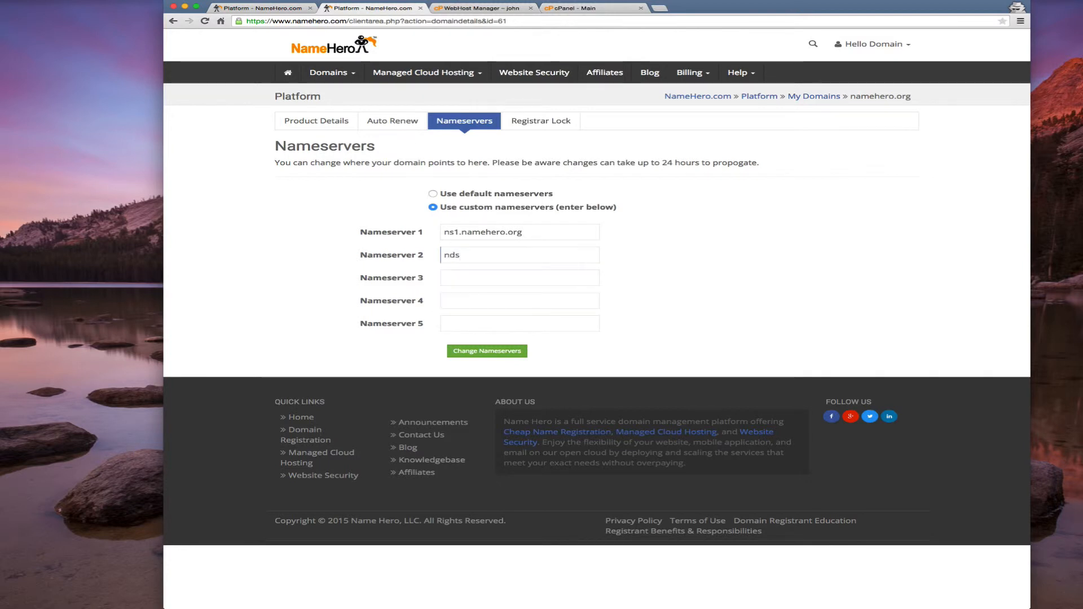
key("BackSpace")
type("s2n")
key("BackSpace")
type(".namehero.org")
left_click(465, 349)
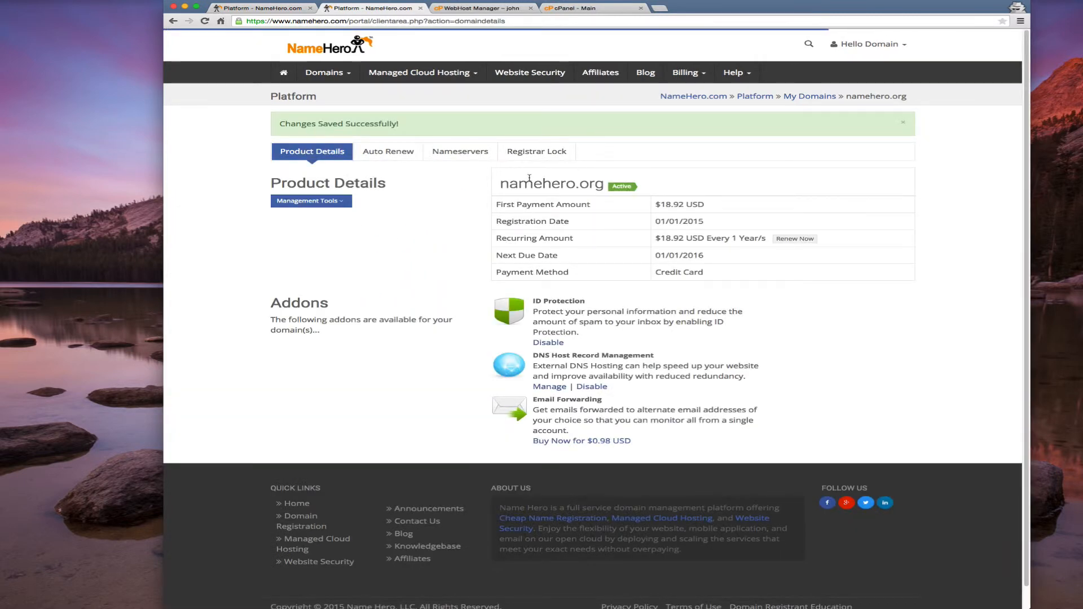
Review the domain's saved nameservers and go back through WHM to the namehero.org cPanel home page.
left_click(486, 155)
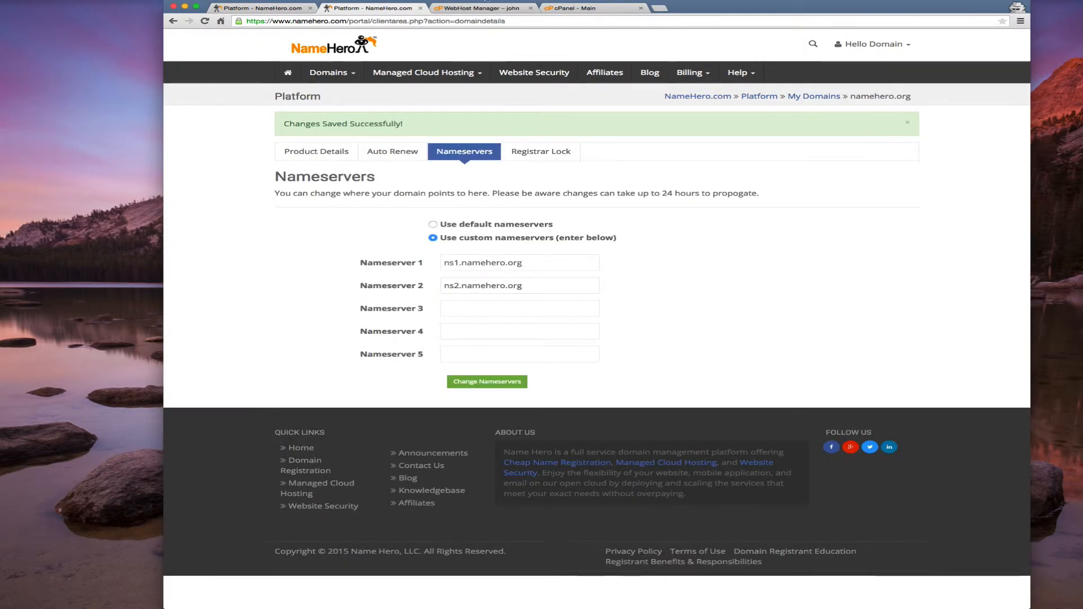
left_click(481, 8)
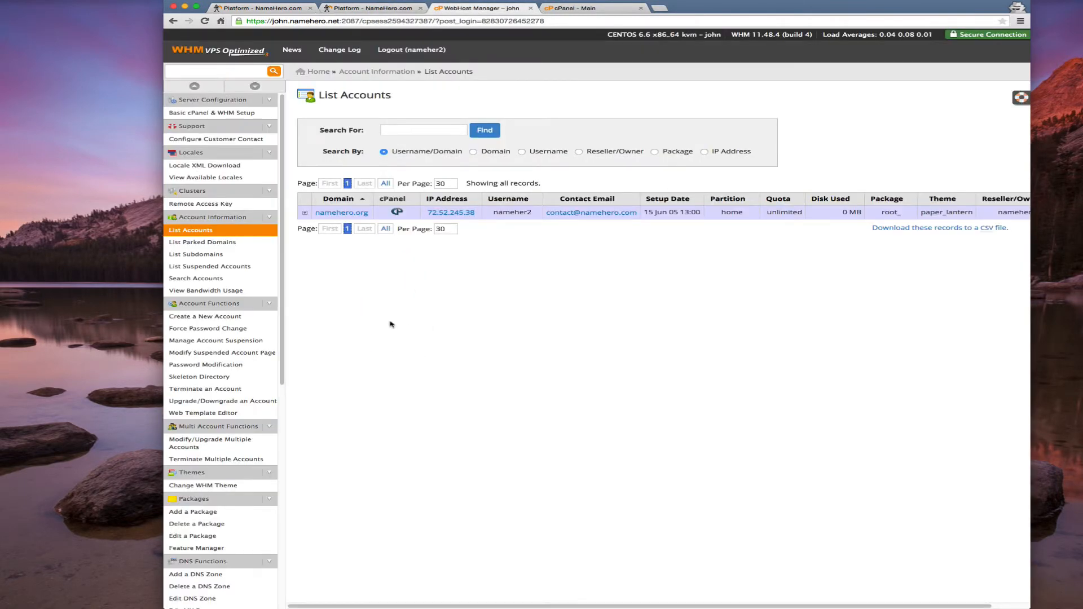
left_click(587, 9)
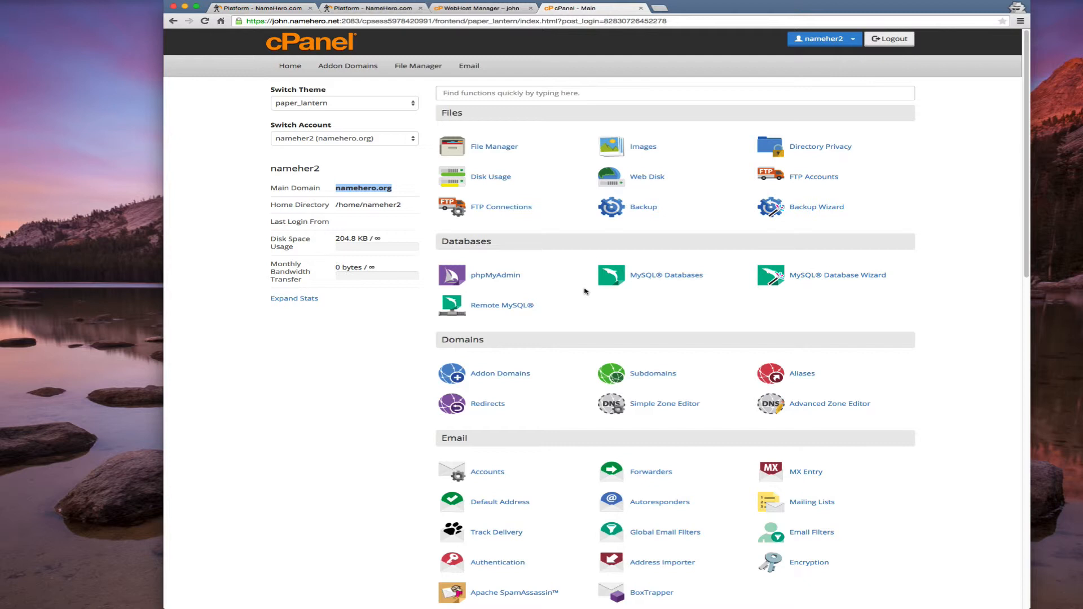
Look through the cPanel functions, examine the CloudFlare overview and sign-up page, and return to the cPanel home page.
left_click(511, 146)
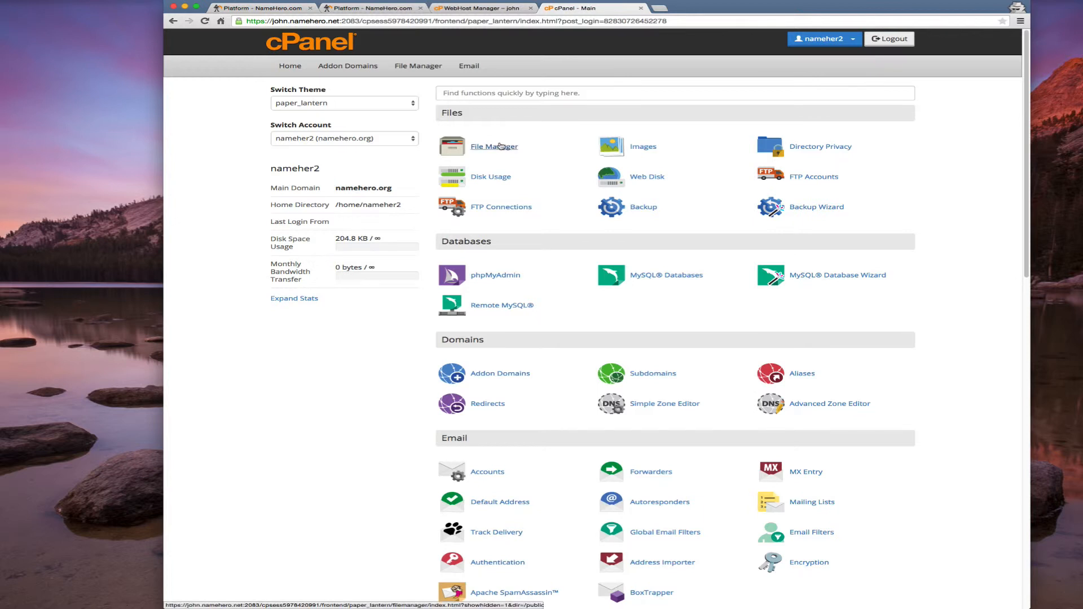
scroll(541, 281, "down", 2)
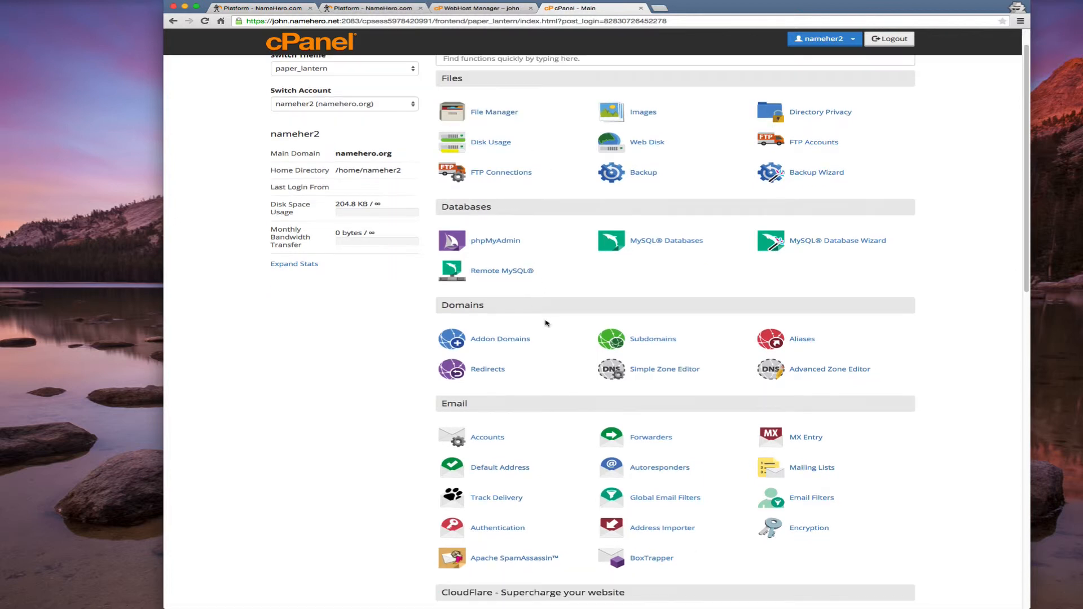
scroll(546, 323, "down", 2)
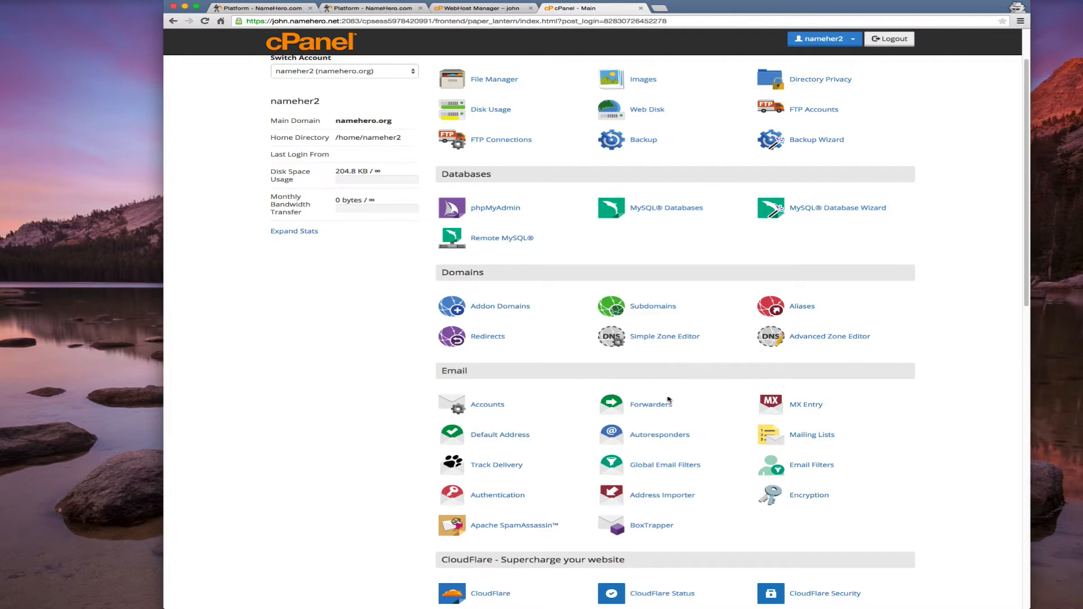
scroll(625, 476, "down", 5)
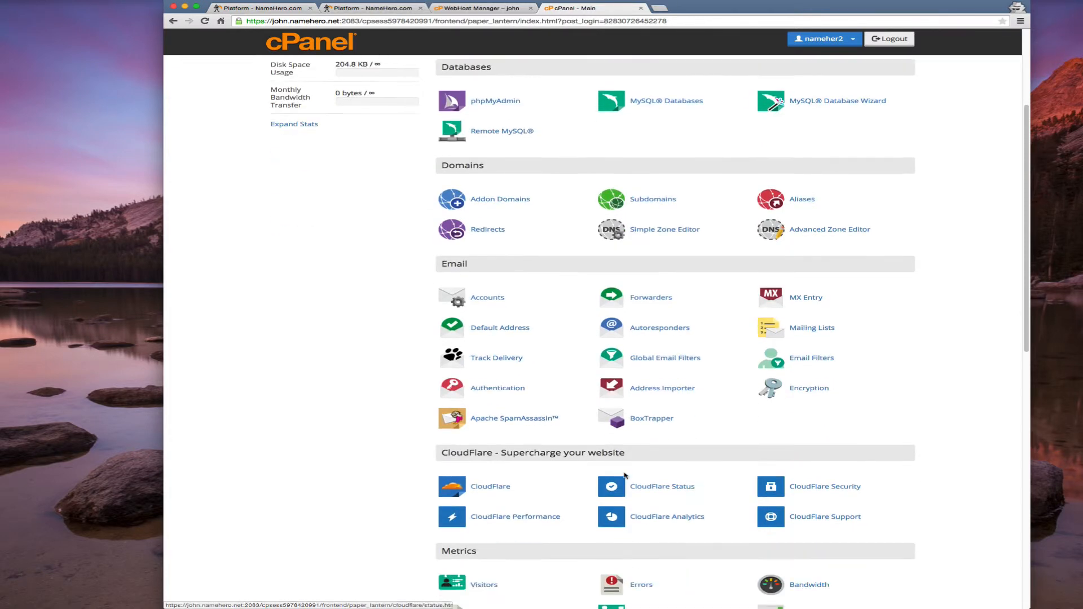
scroll(625, 475, "down", 15)
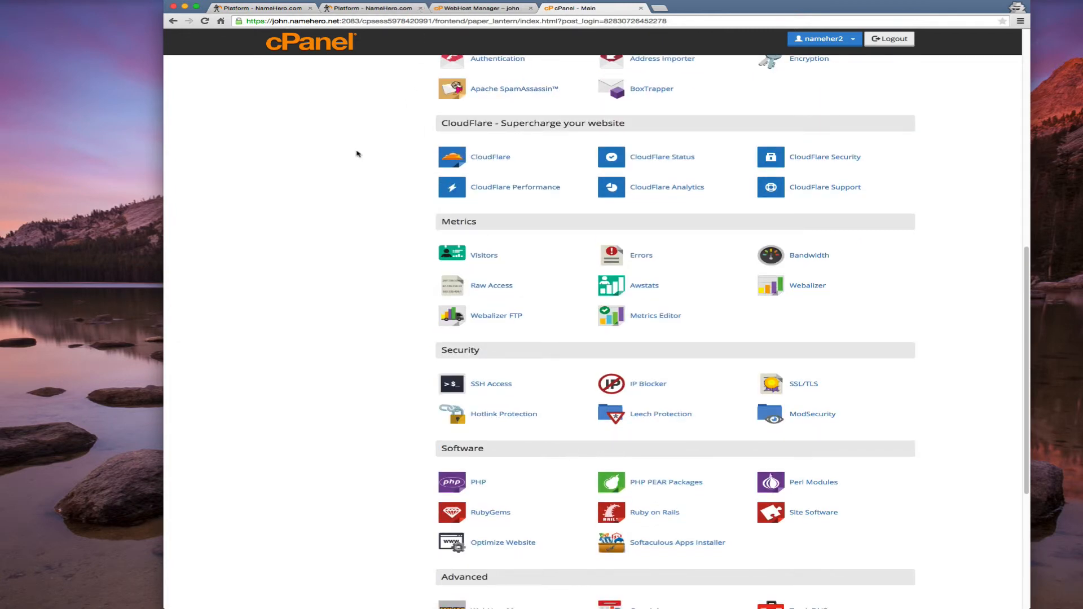
left_click(490, 158)
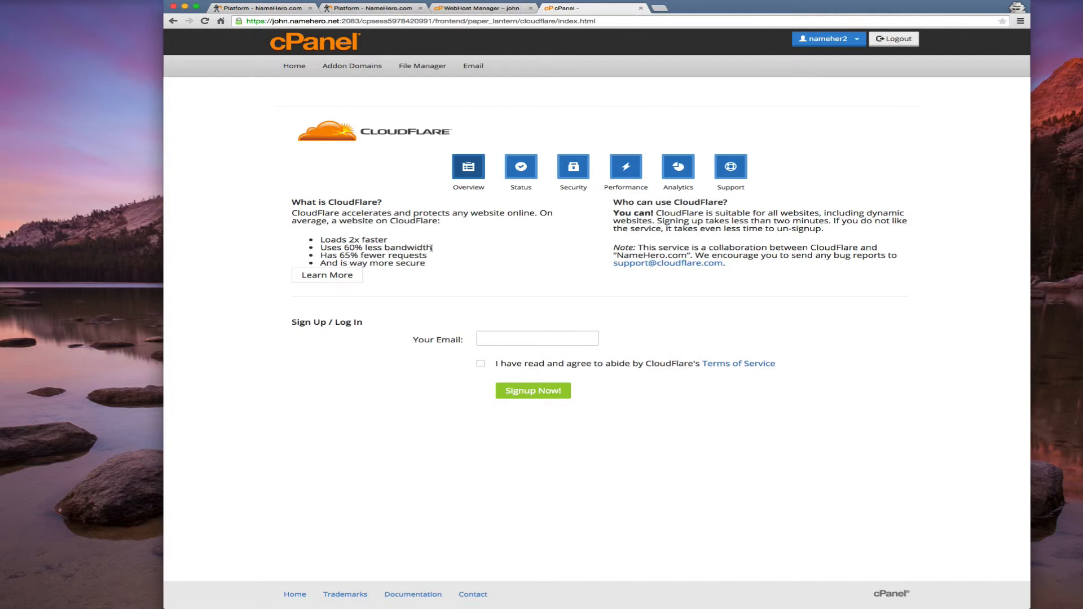
left_click(522, 342)
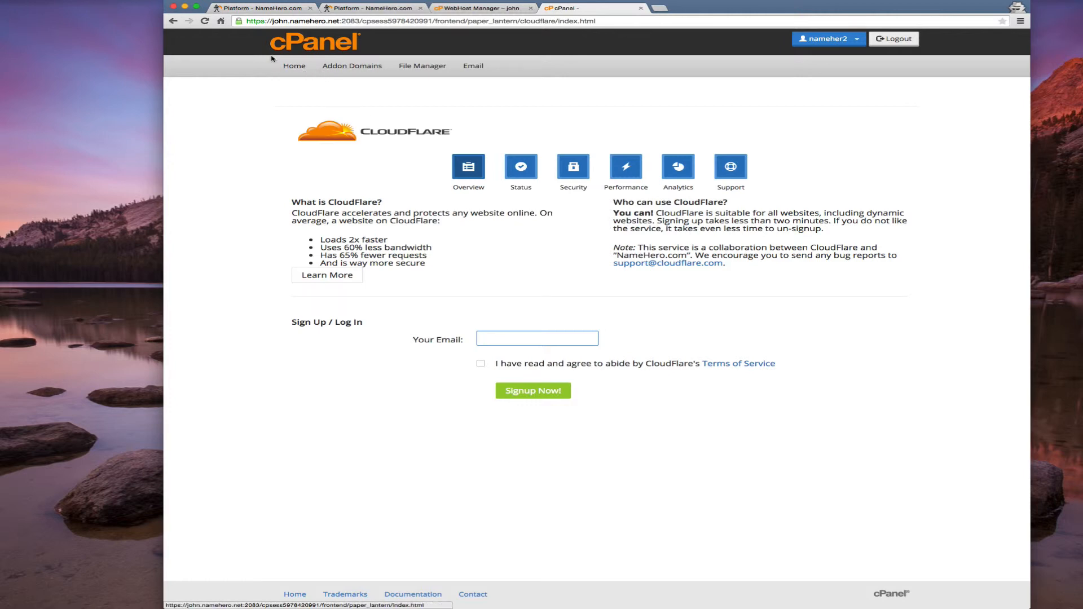
left_click(294, 66)
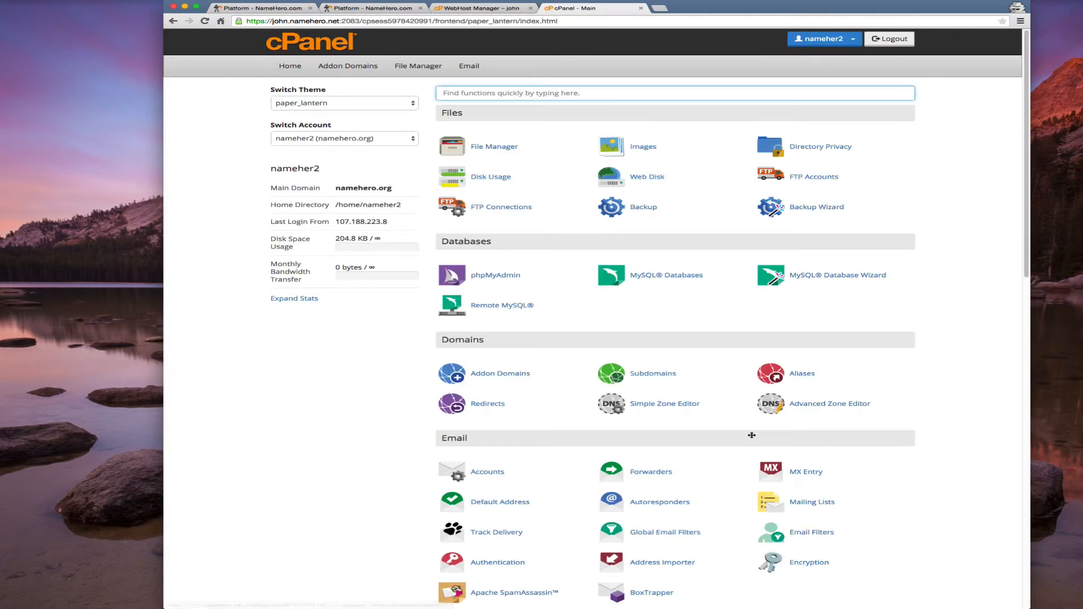
Open the WordPress installer in Softaculous and review the settings and themes on its installation form.
scroll(737, 442, "down", 11)
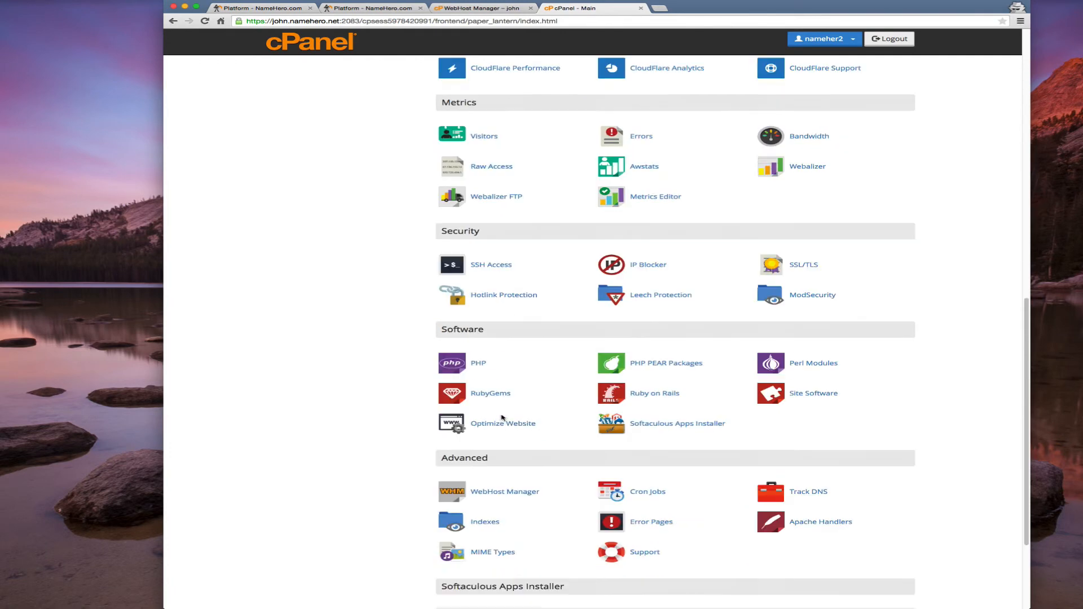
scroll(500, 419, "down", 3)
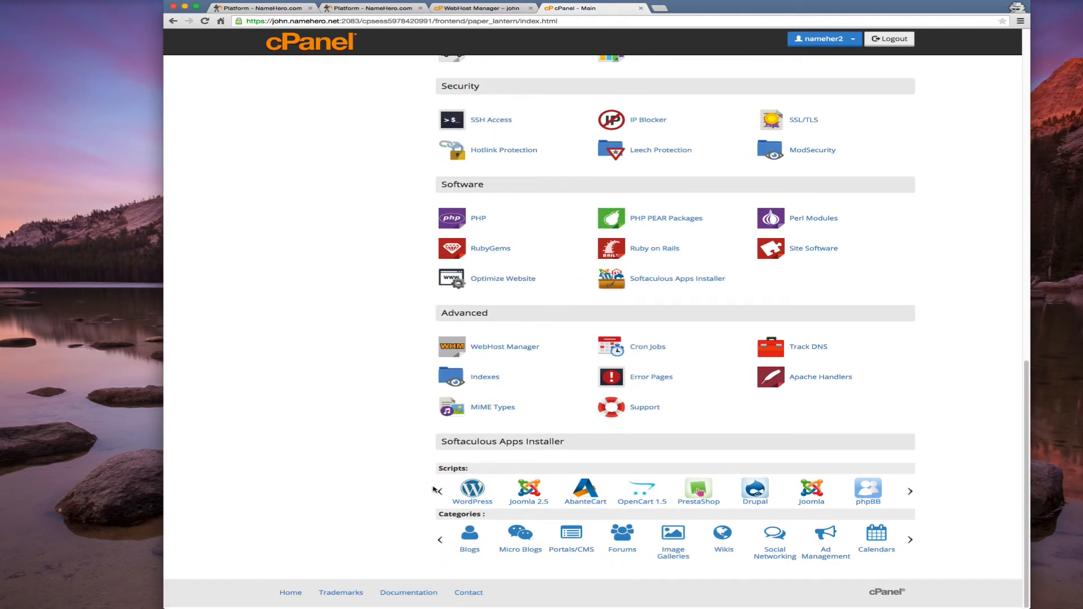
left_click(466, 505)
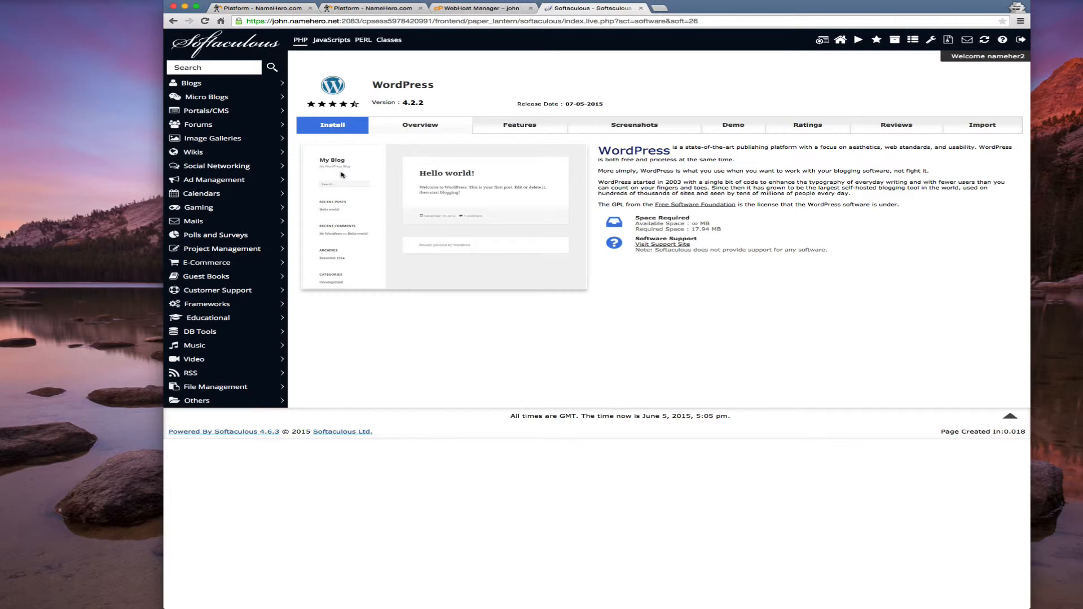
left_click(332, 124)
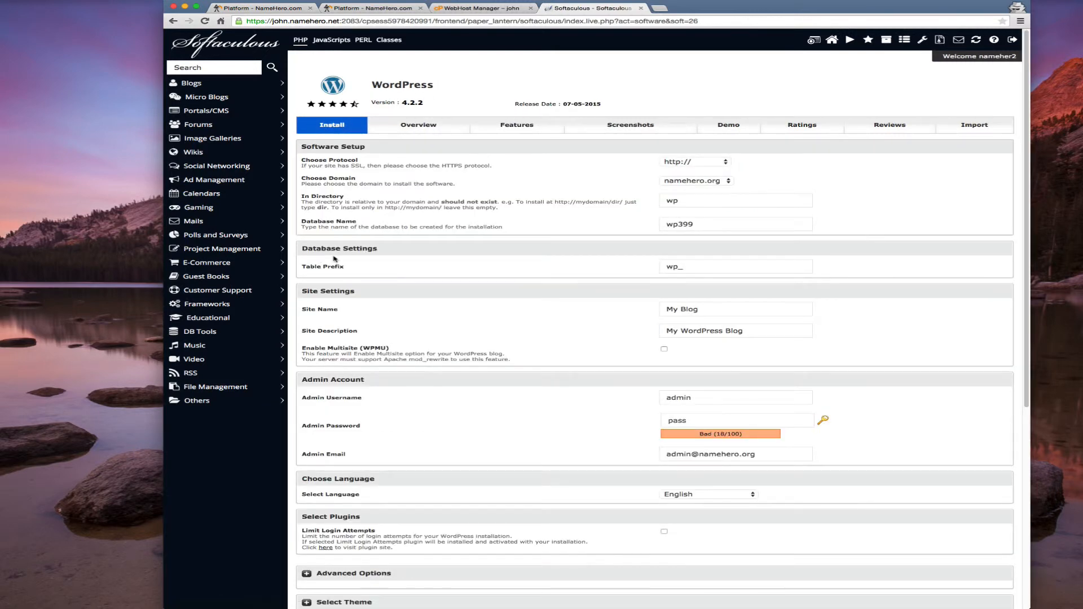
scroll(634, 243, "down", 5)
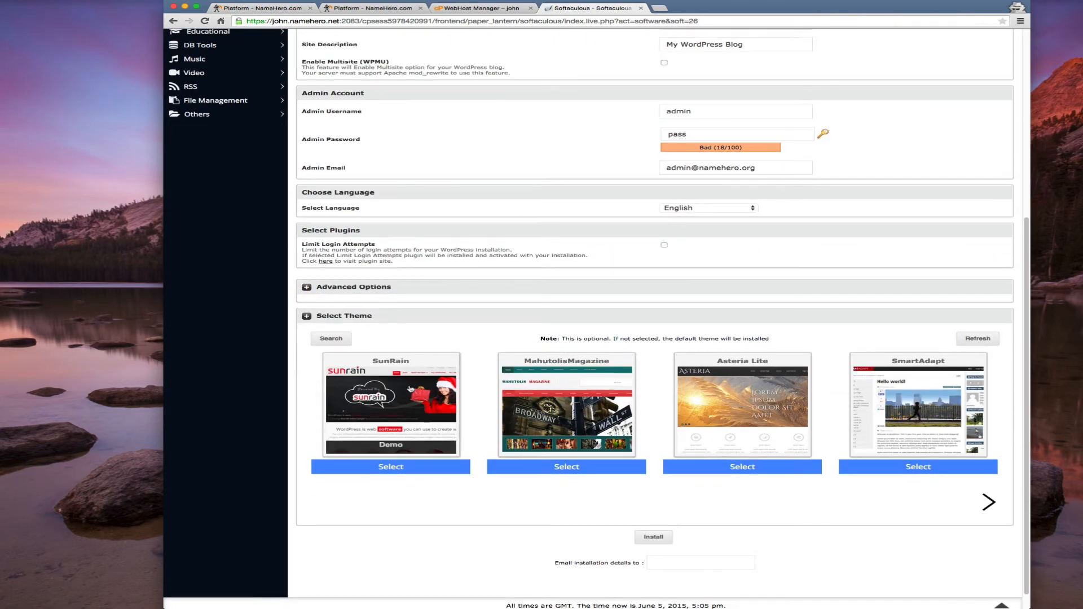
scroll(564, 395, "down", 1)
scroll(578, 395, "up", 6)
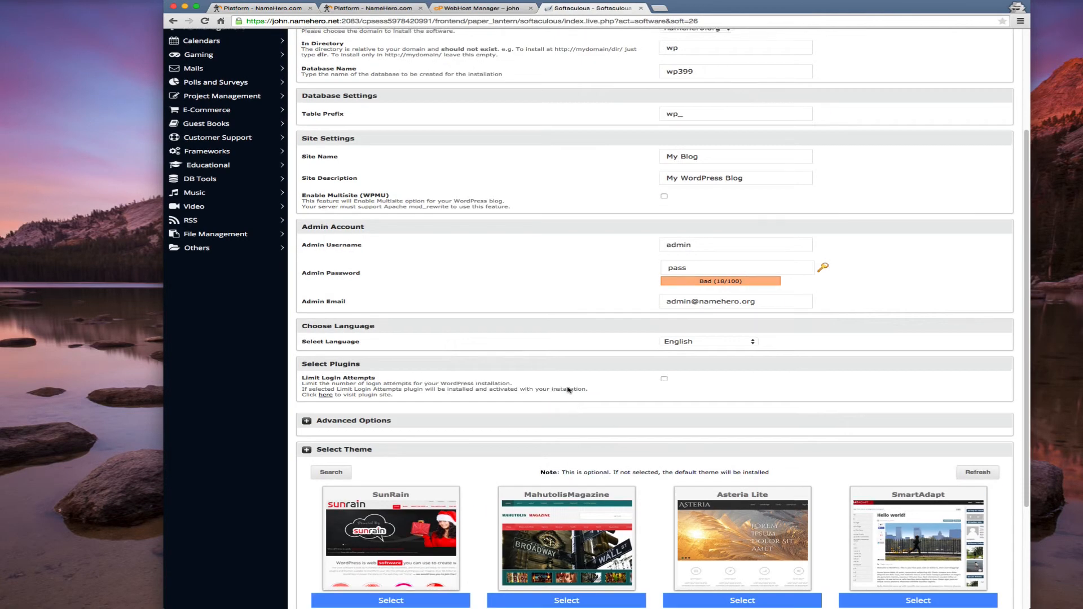
Return to WHM, start adding a hosting package, and name it Basic.
left_click(482, 8)
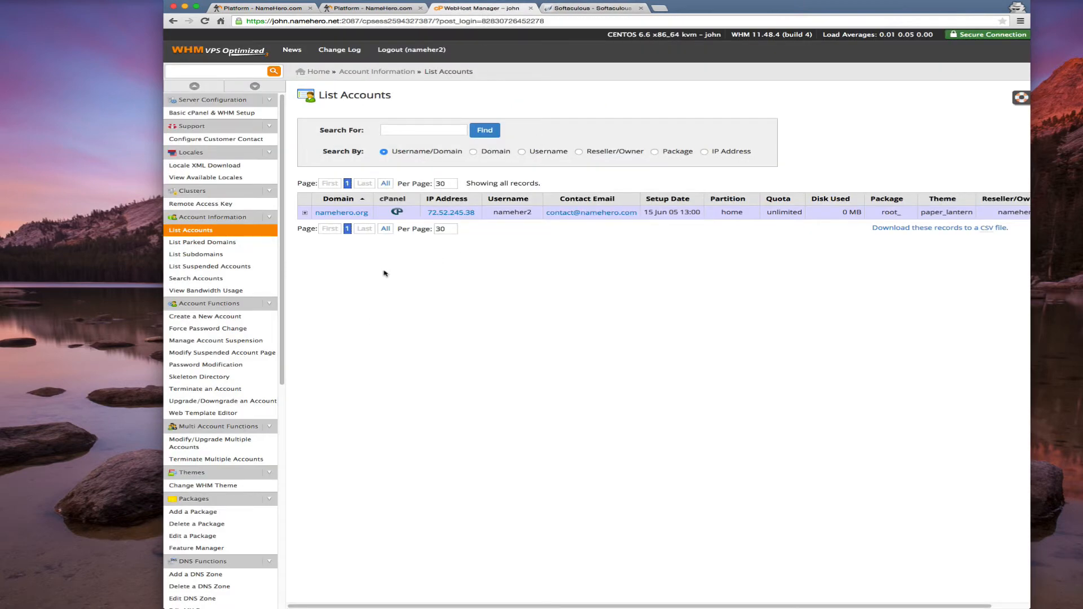
left_click(229, 512)
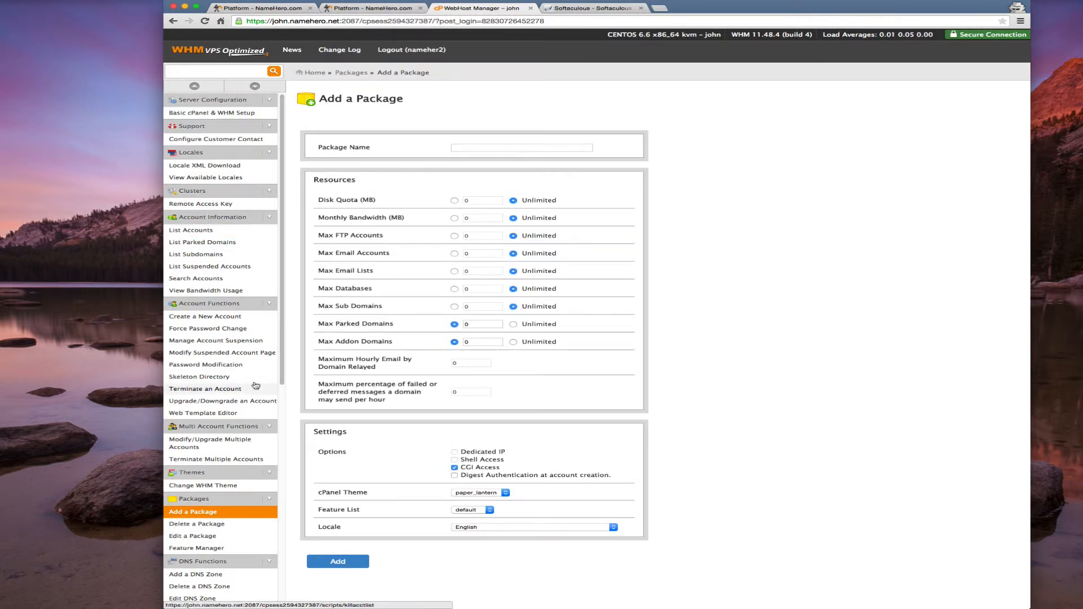
scroll(256, 386, "down", 6)
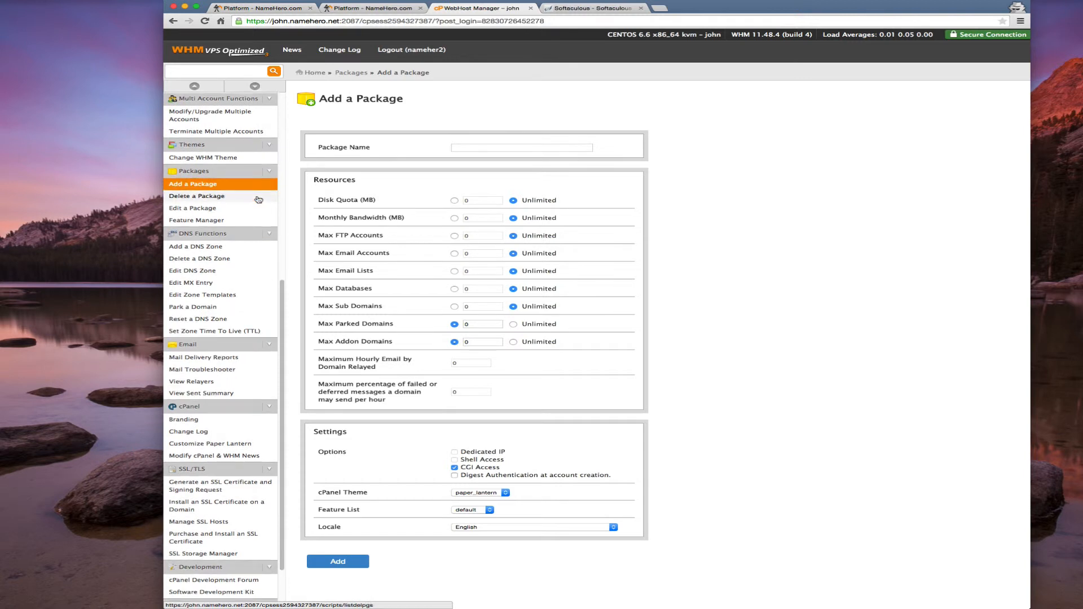
left_click(488, 147)
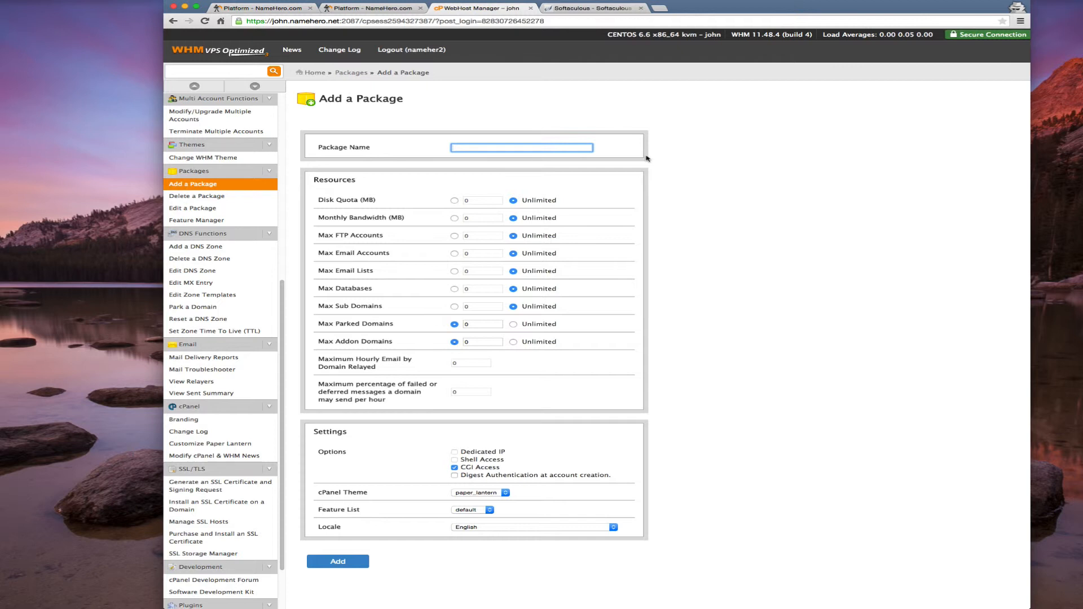
type("Basic")
key("Tab")
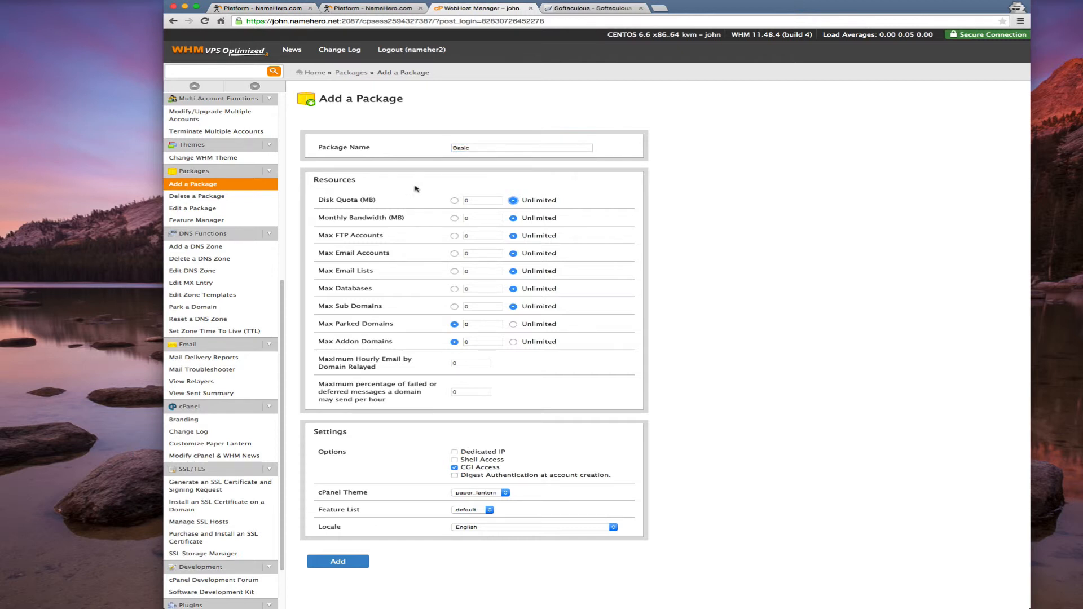
Set the package's disk quota and monthly bandwidth to 9999999 MB each, add it, and check the list of editable packages.
left_click(455, 201)
left_click(455, 219)
left_click(463, 202)
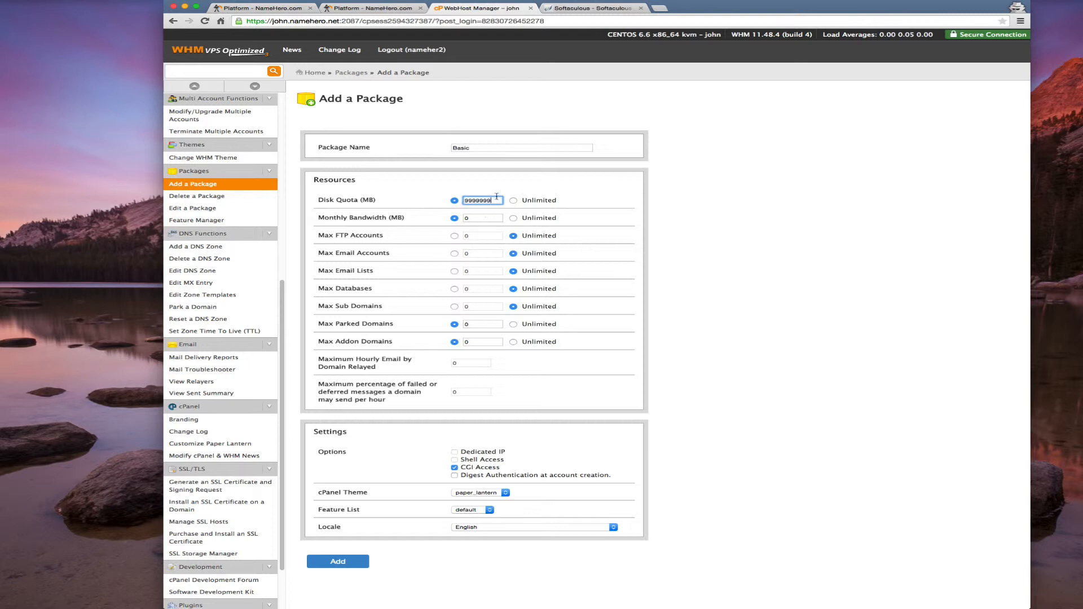
key("super+a")
key("super+c")
left_click(486, 221)
key("super+a")
key("super+v")
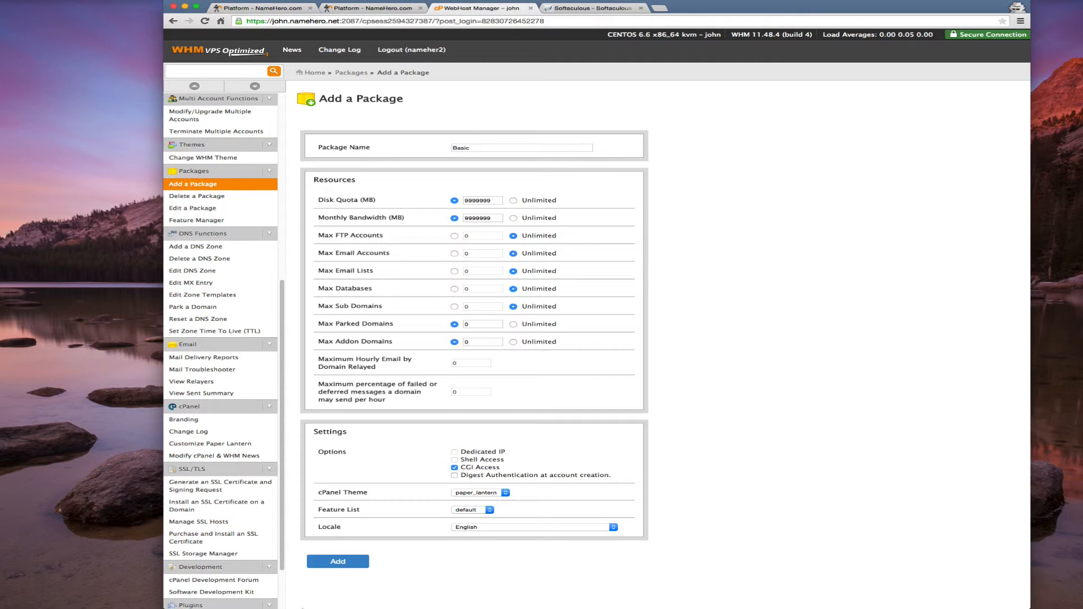
left_click(324, 563)
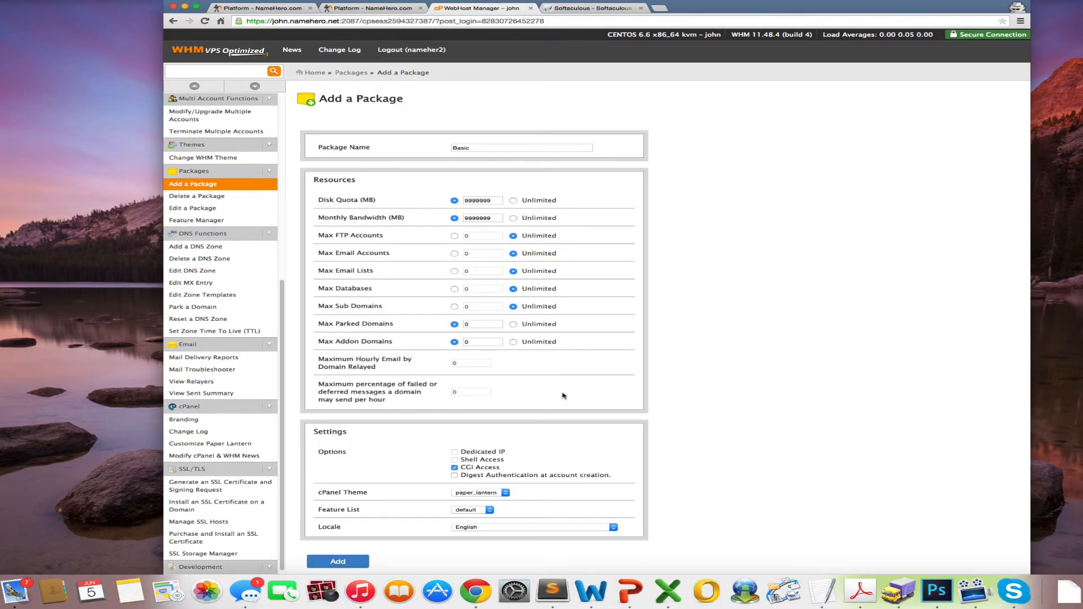
left_click(188, 209)
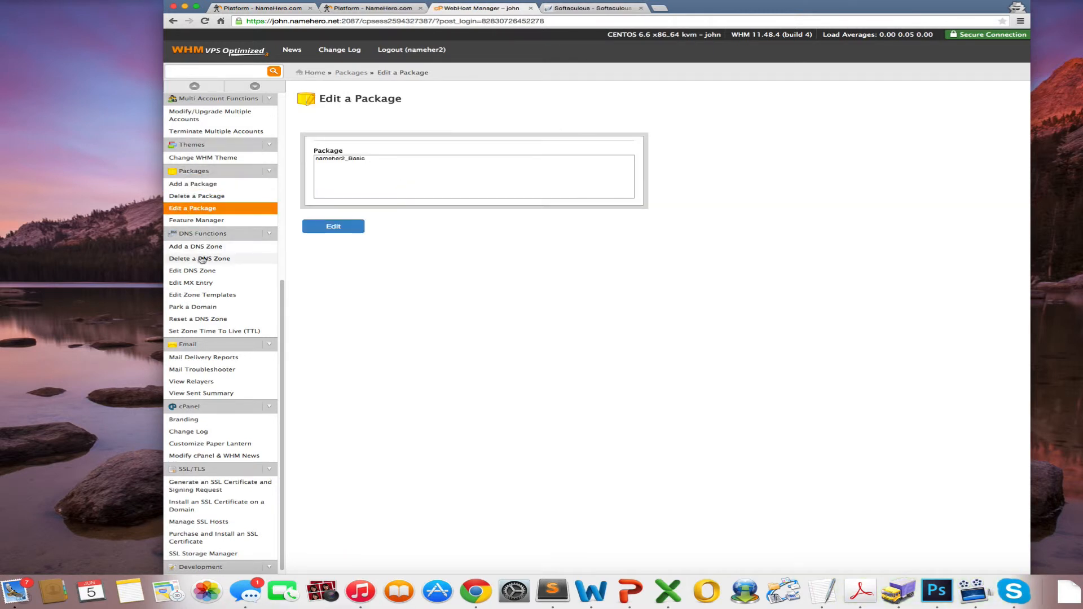
Find the account creation form in WHM and enter the domain namehero.net with the username nhnet2.
type("create")
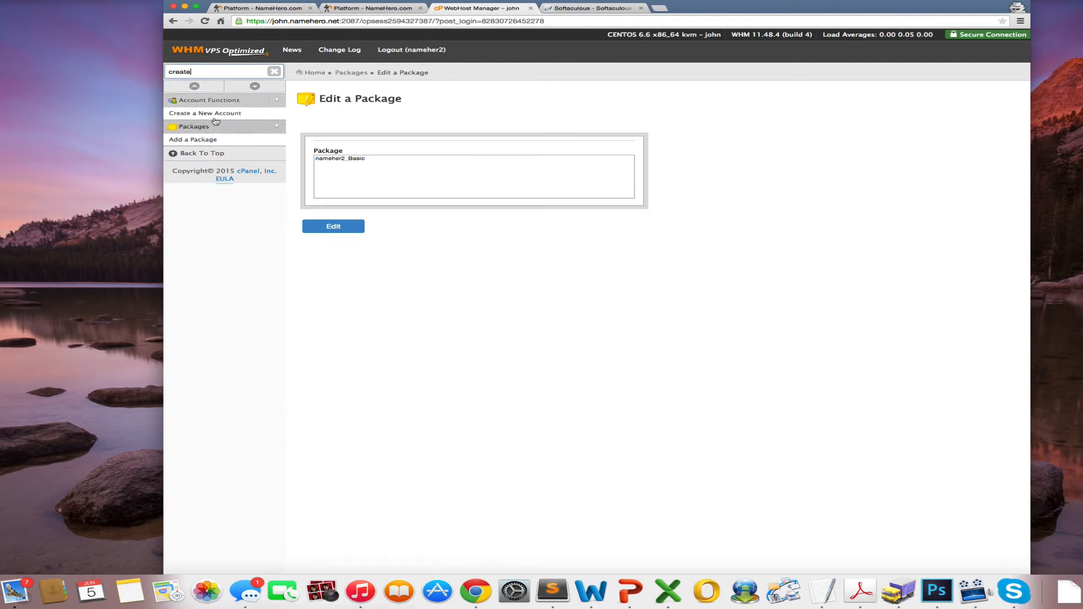
key("Return")
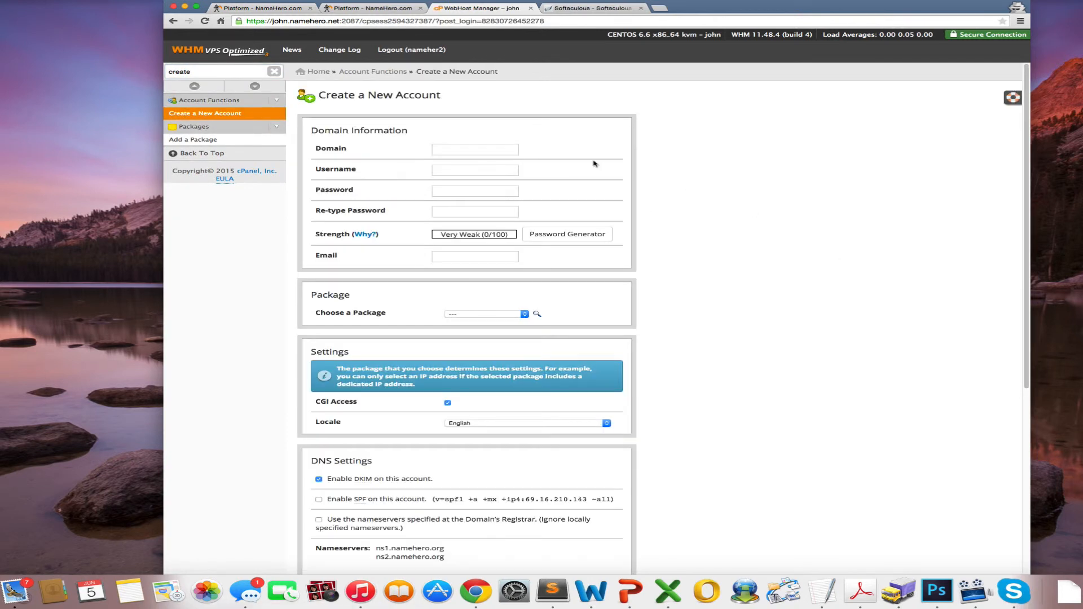
left_click(471, 148)
type("an")
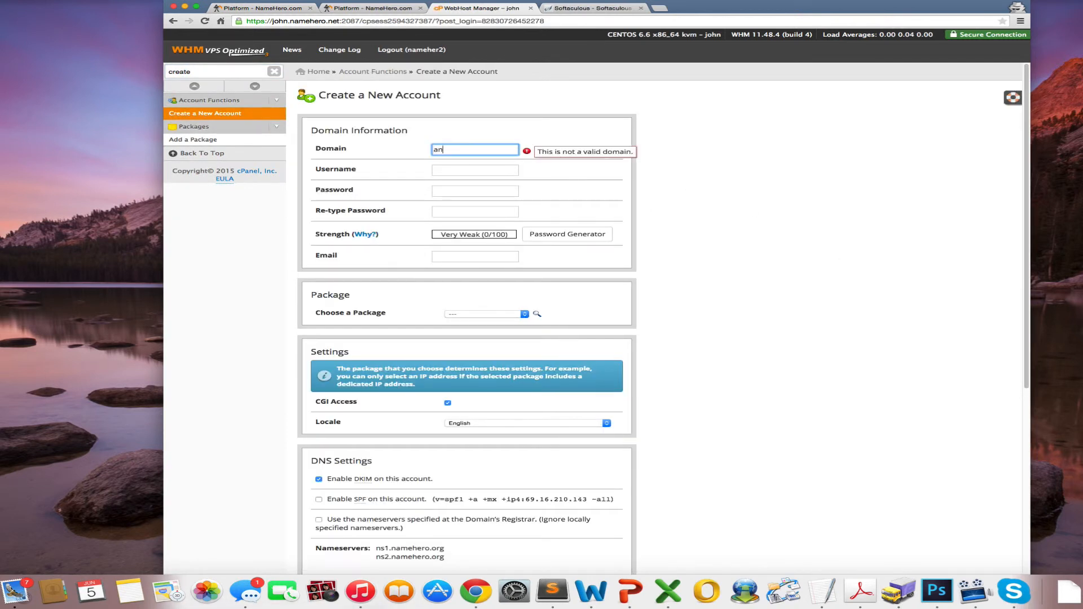
type("amehero.net")
key("Tab")
type("n")
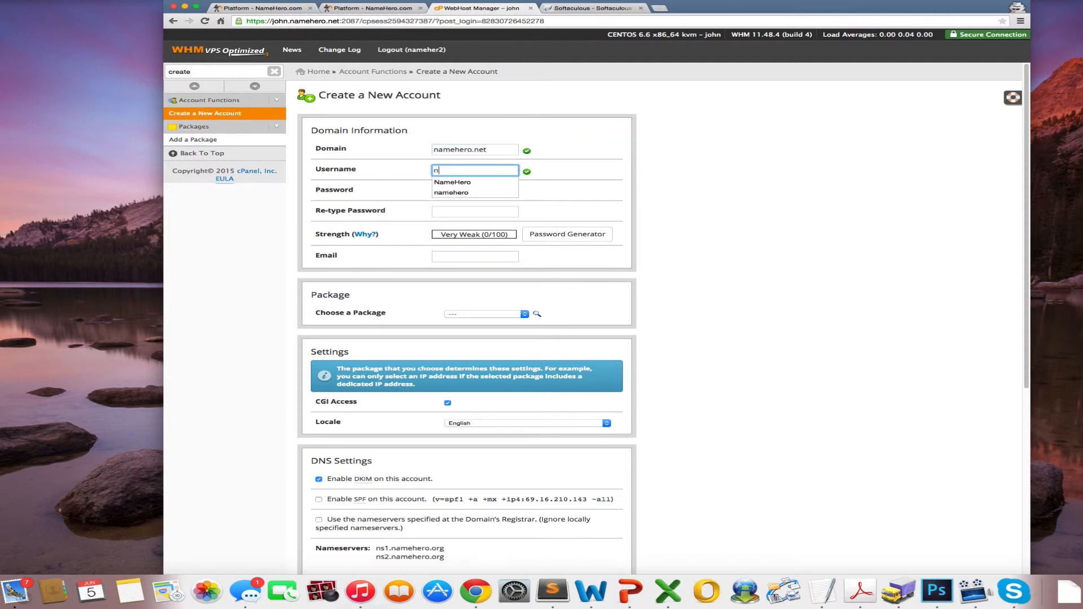
type("hnet2")
key("Tab")
Enter the same account password in the new account's password and re-type password fields.
type("•••••")
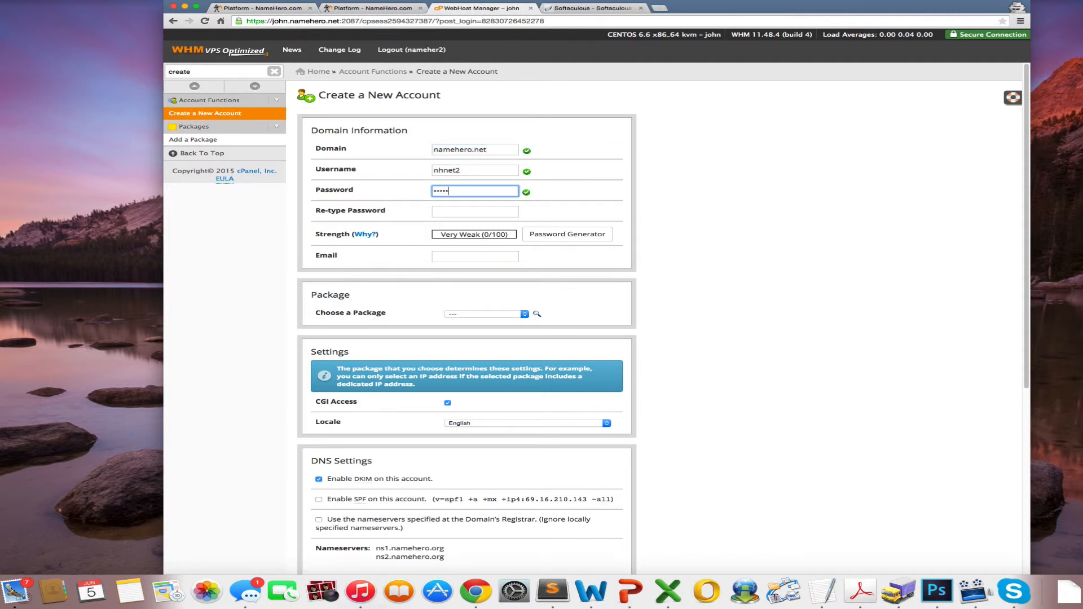
type("•••")
key("Tab")
type("••••••••••")
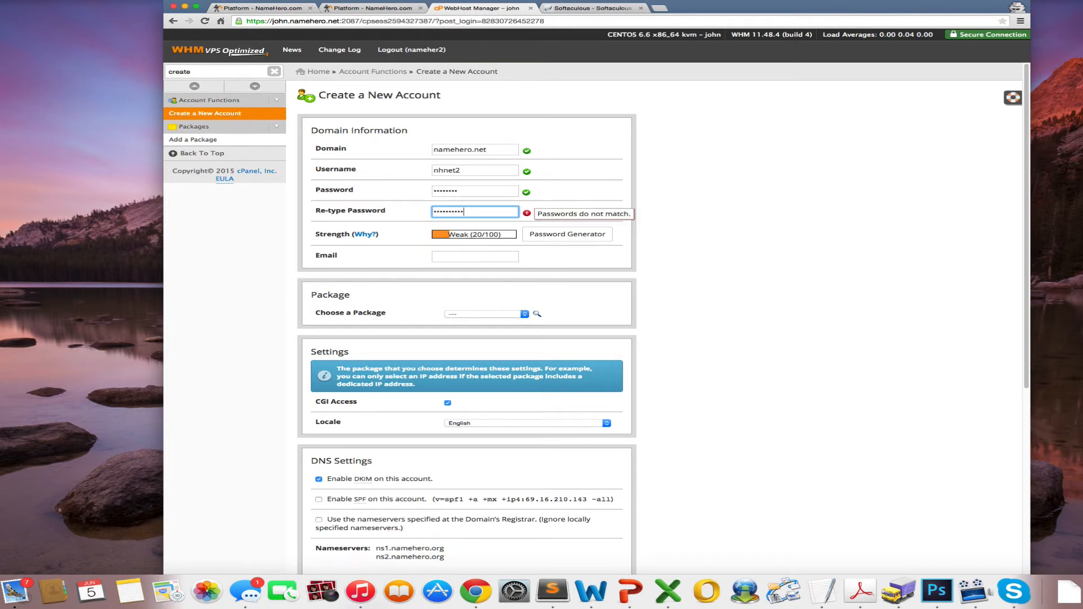
left_click(461, 190)
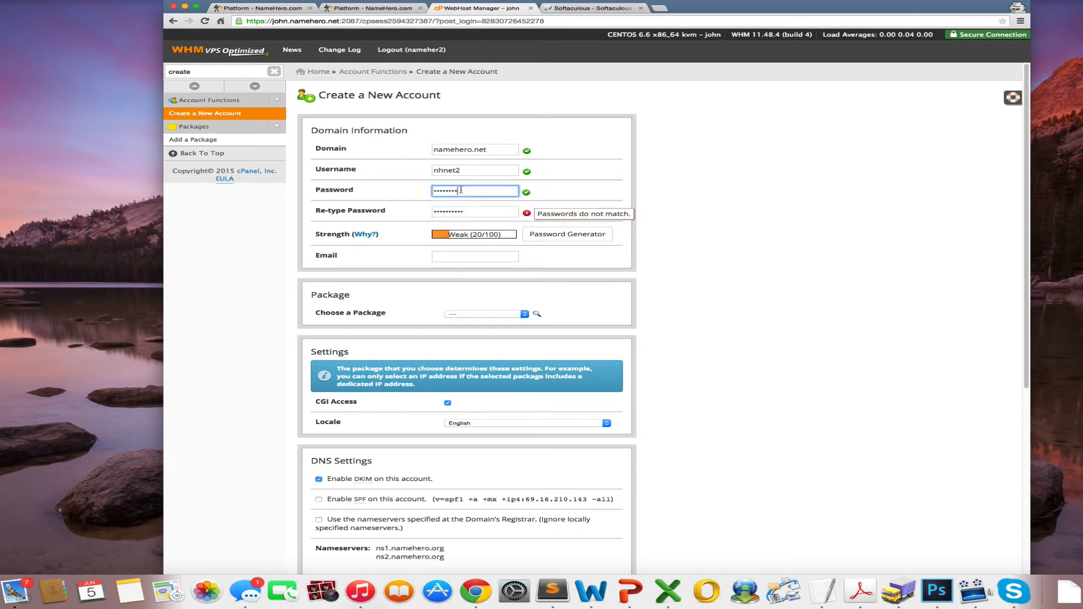
left_click_drag(466, 189, 341, 189)
type("••••••••••")
key("Tab")
type("•••••••")
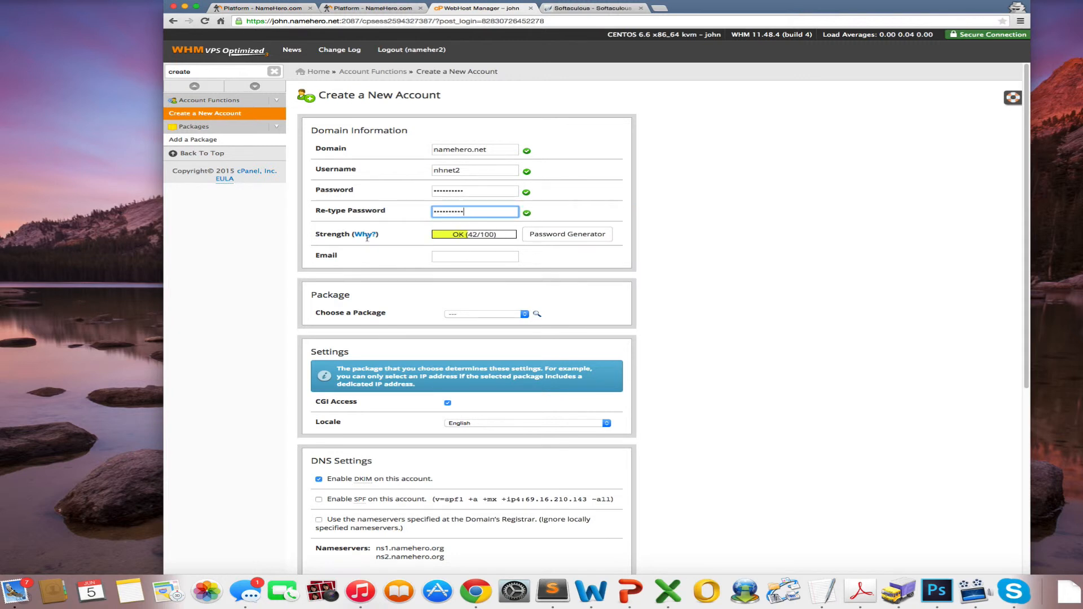
Assign the nameher2_Basic package to the new account, leave the email empty, and review the DNS and mail routing settings.
left_click(450, 259)
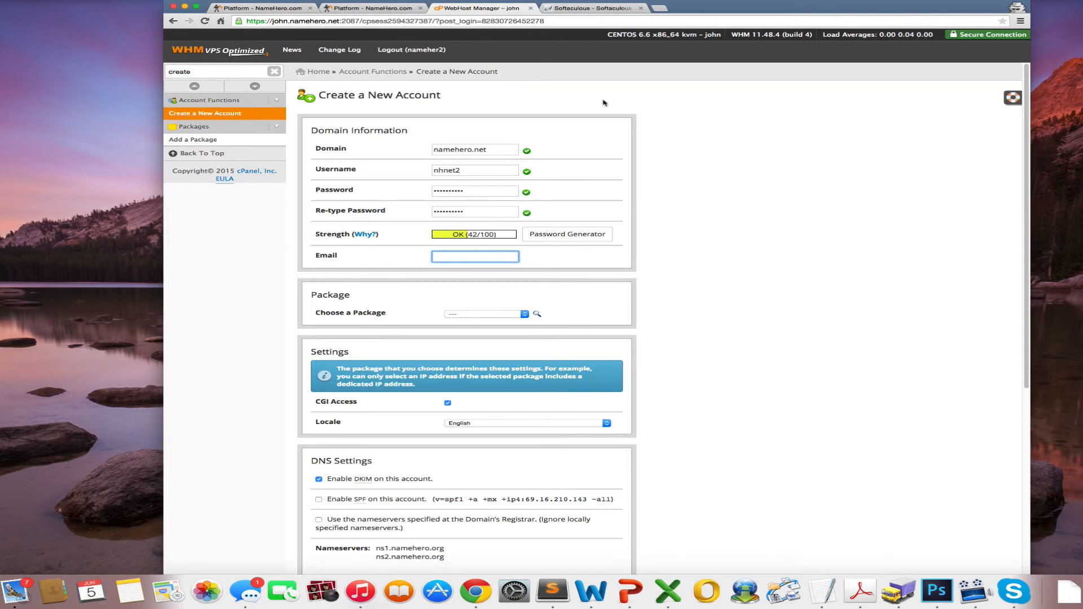
scroll(525, 237, "down", 1)
left_click(494, 297)
left_click(493, 304)
left_click(491, 312)
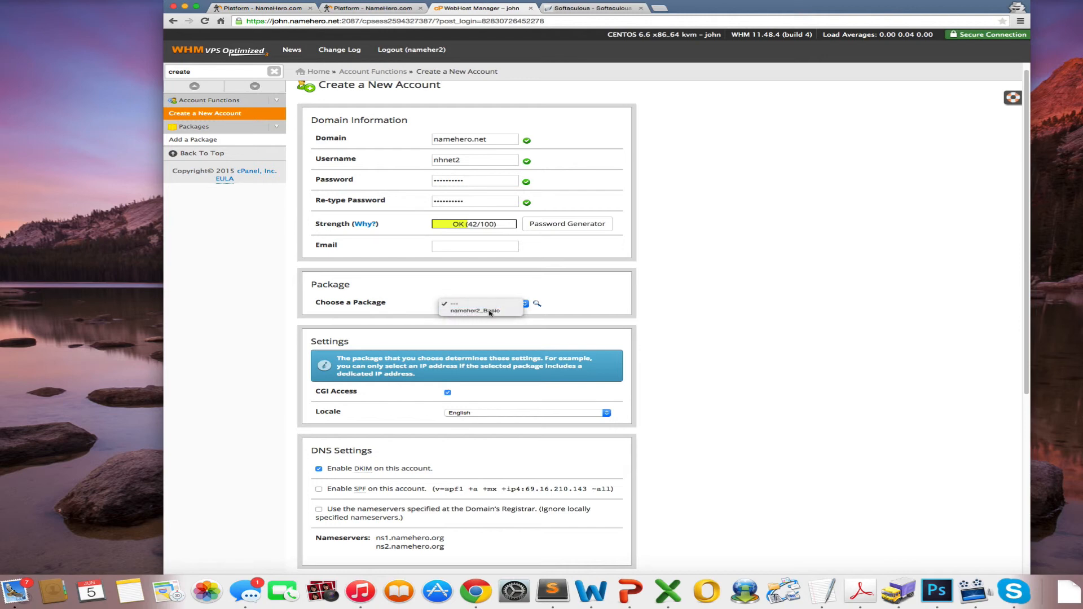
scroll(423, 348, "down", 1)
scroll(422, 348, "down", 2)
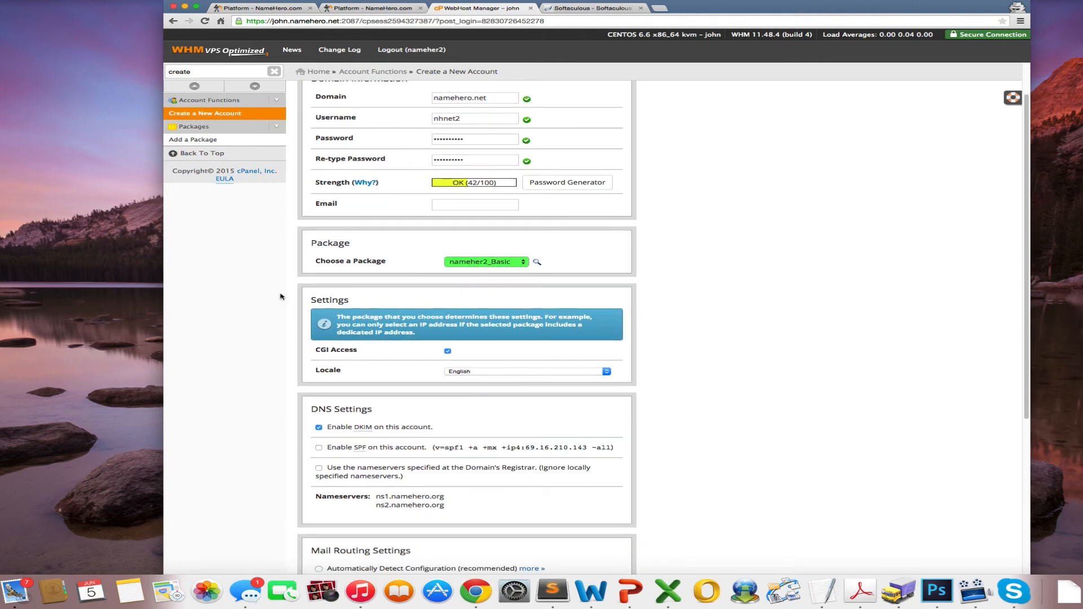
scroll(300, 316, "down", 5)
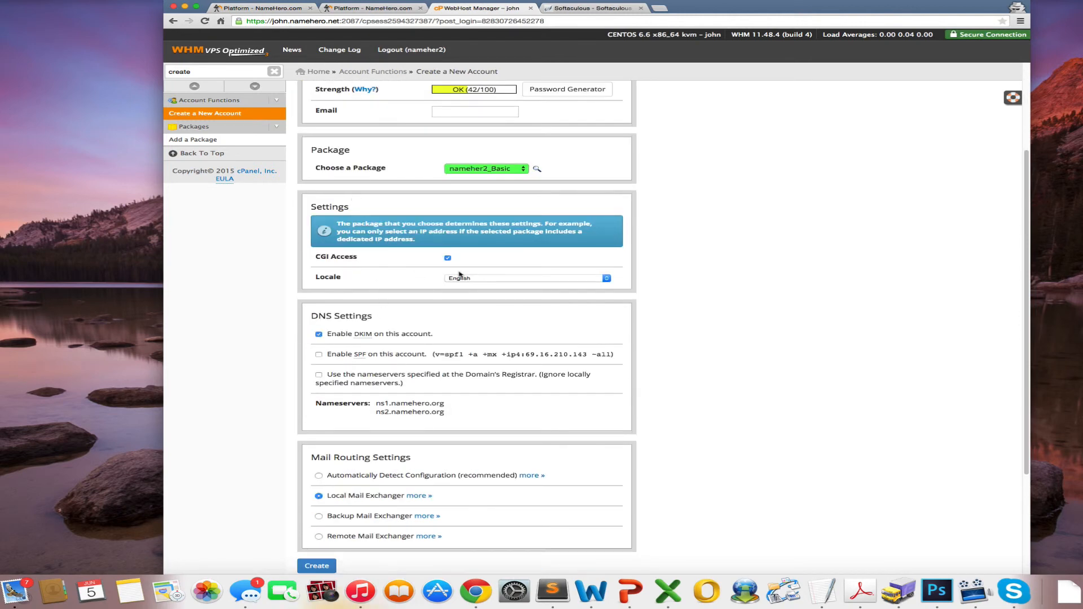
Check the nameservers and remaining mail routing settings in the form, then create the namehero.net account.
scroll(377, 329, "down", 2)
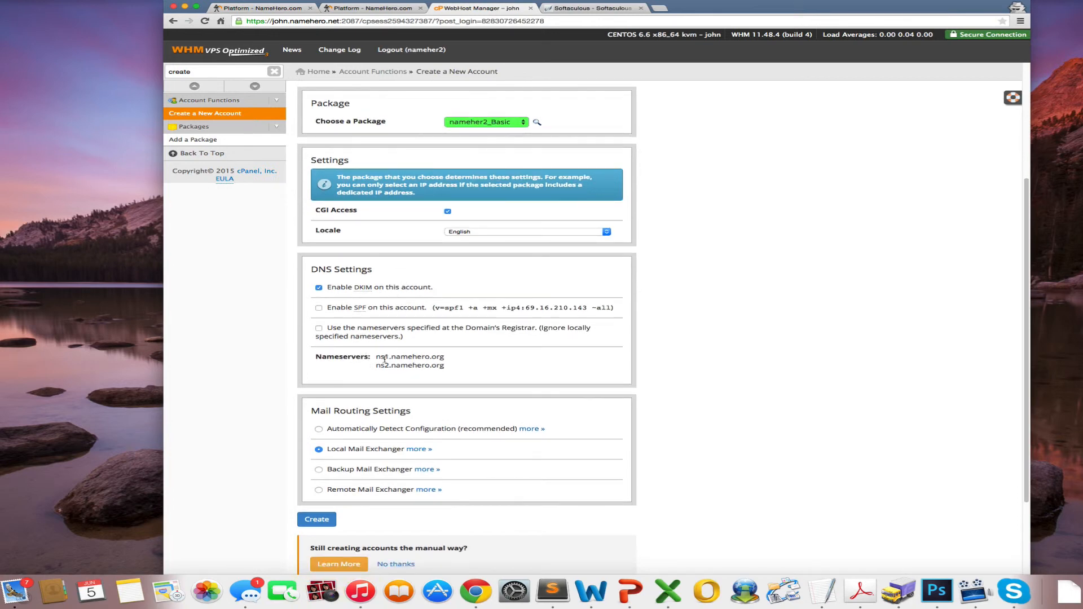
scroll(384, 363, "down", 2)
left_click(317, 474)
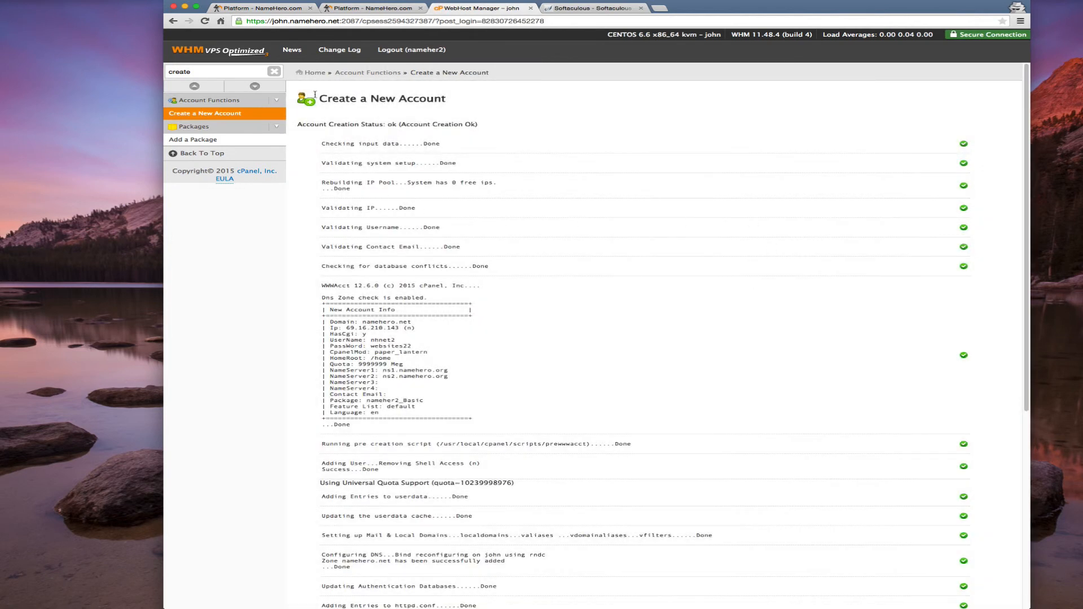
Clear the function search filter and list the server's accounts to examine the new namehero.net entry.
left_click(274, 71)
left_click(196, 231)
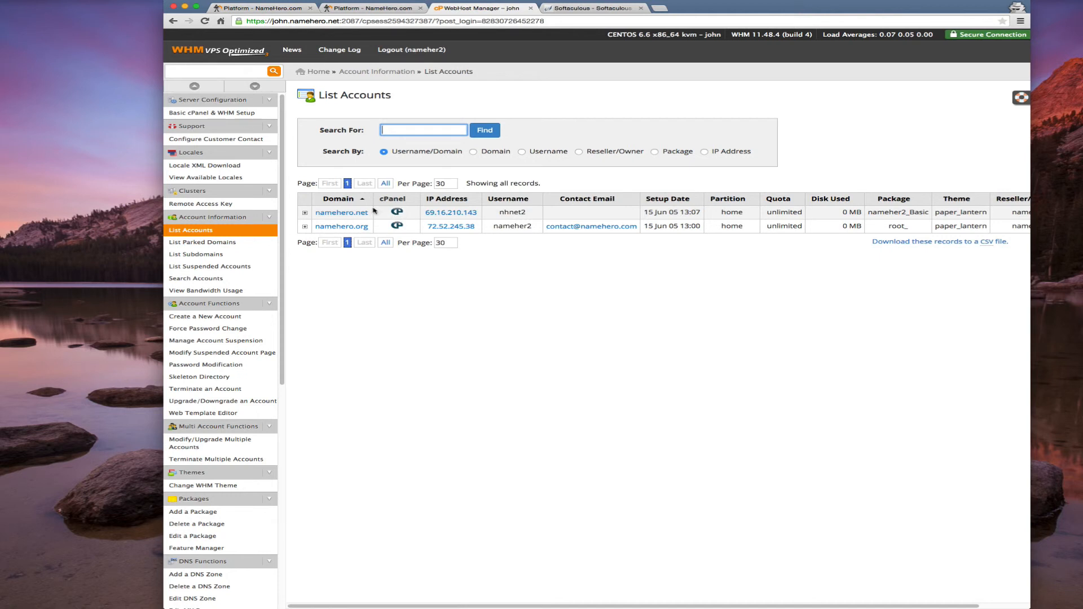
left_click_drag(374, 214, 314, 216)
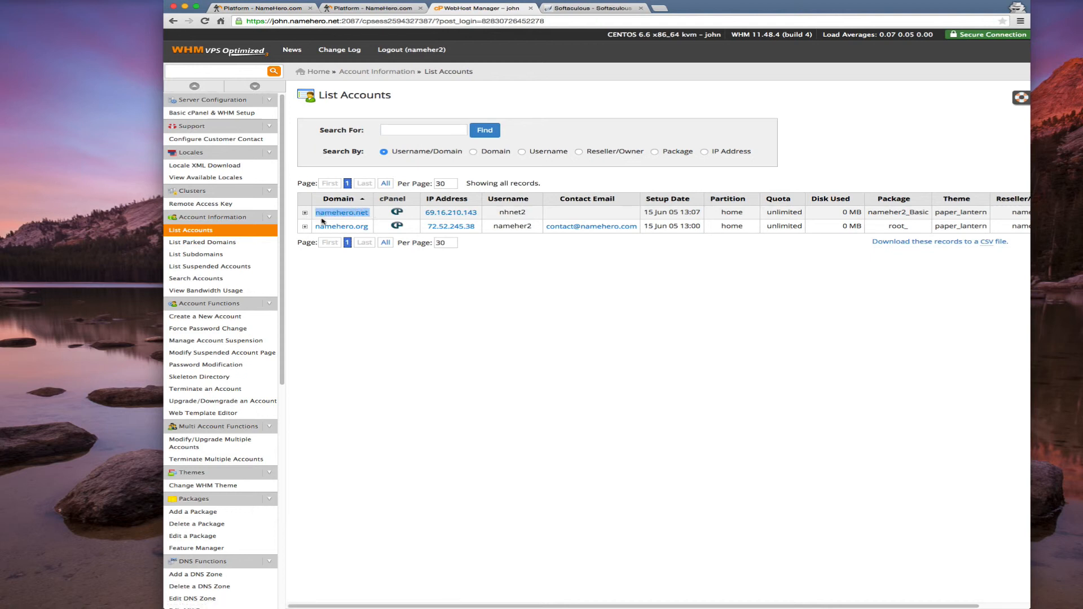
left_click(491, 190)
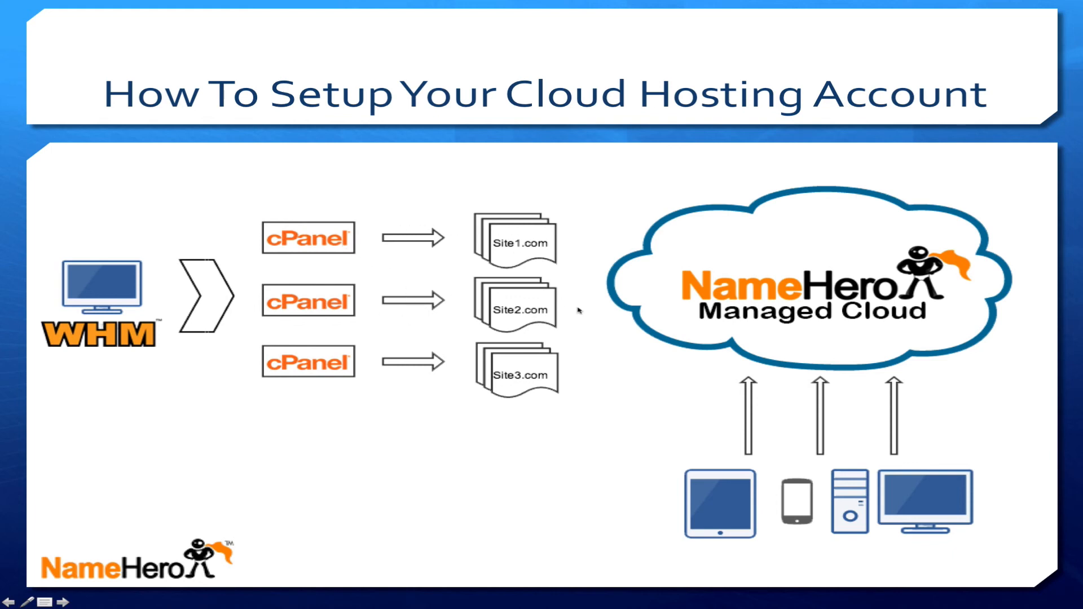
left_click(62, 602)
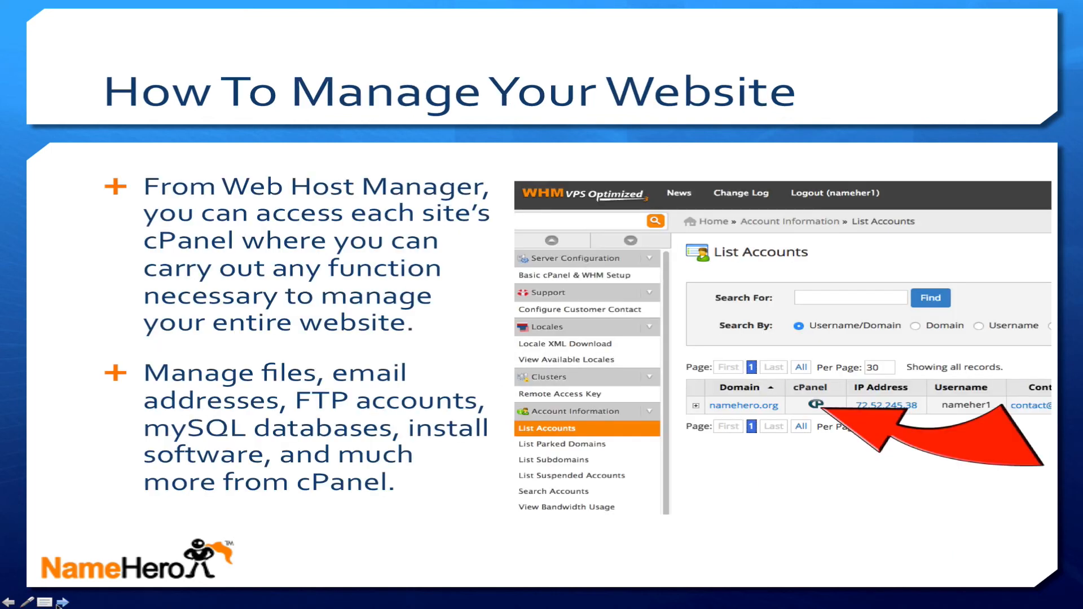